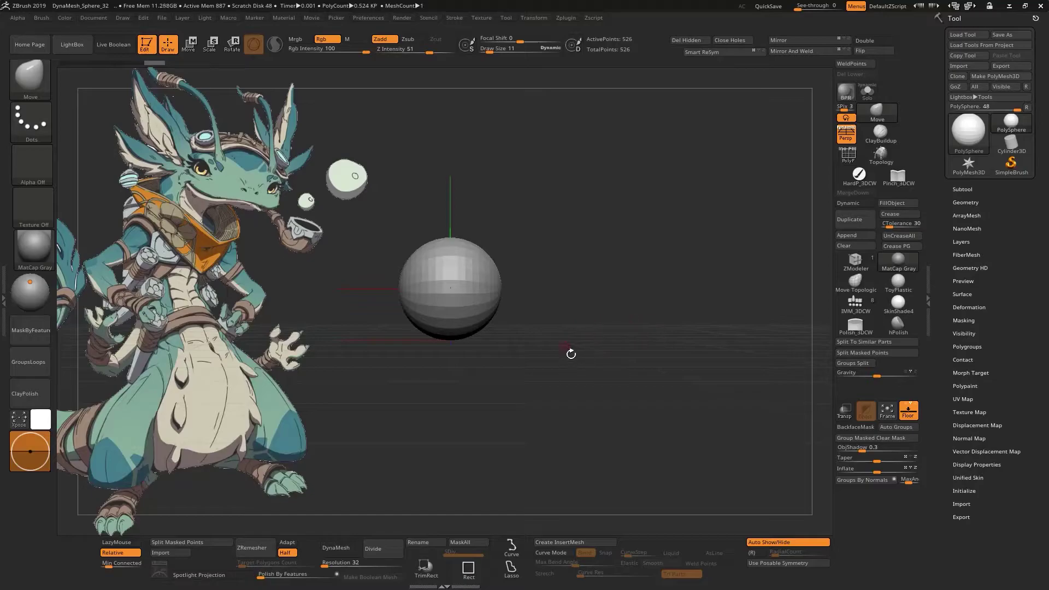
Scale up the sphere and push it into a wide, flattened dome, orbiting to check its profile.
{"action": "left_click_drag", "start_coordinate": [502, 335], "coordinate": [549, 279]}
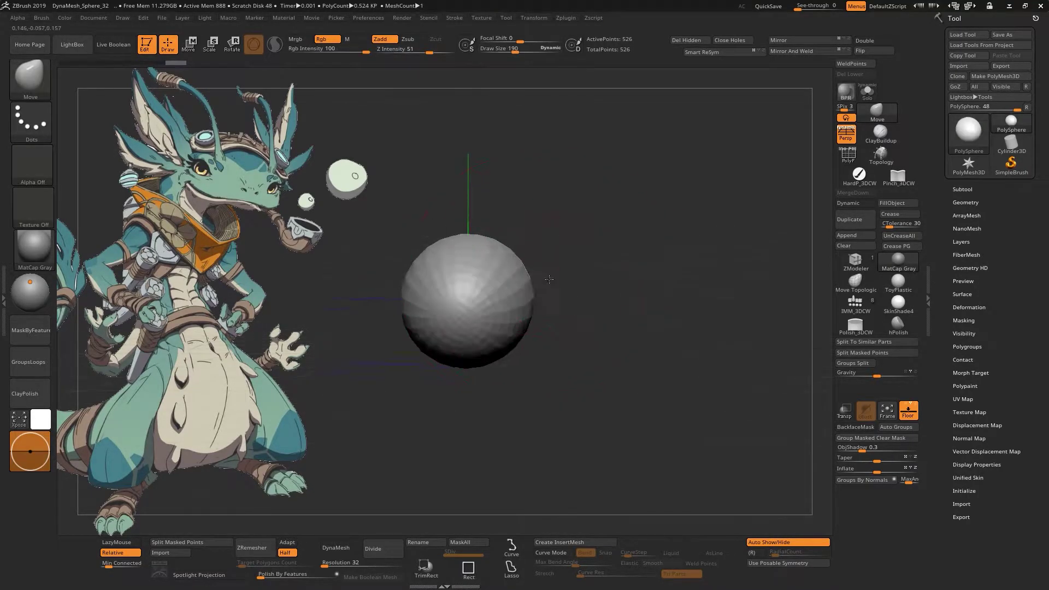
{"action": "mouse_move", "coordinate": [595, 337]}
{"action": "left_mouse_down"}
{"action": "mouse_move", "coordinate": [499, 406]}
{"action": "mouse_move", "coordinate": [552, 355]}
{"action": "mouse_move", "coordinate": [502, 342]}
{"action": "mouse_move", "coordinate": [603, 332]}
{"action": "mouse_move", "coordinate": [475, 311]}
{"action": "left_mouse_up"}
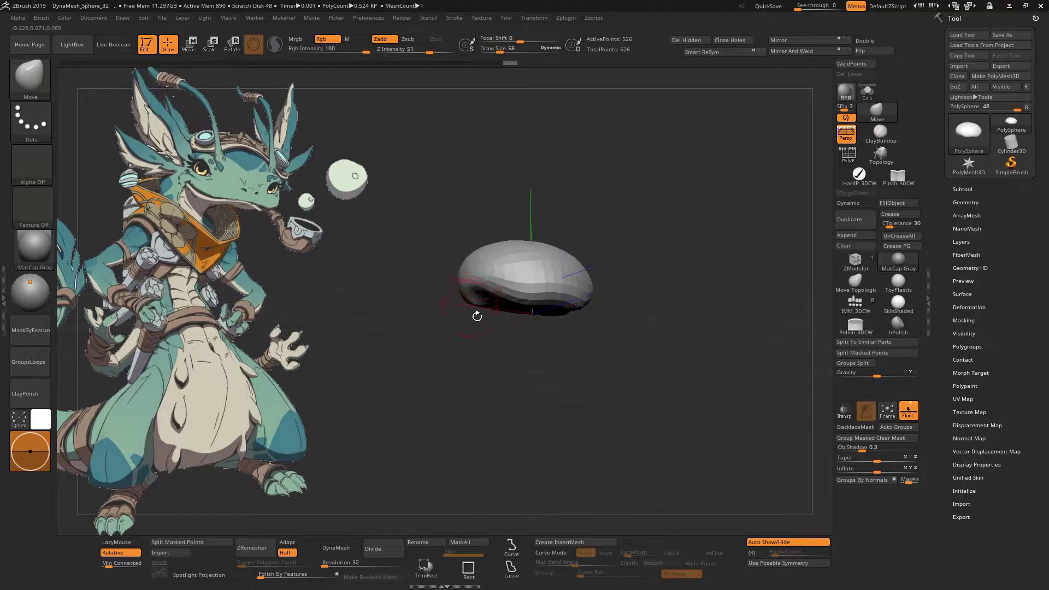
{"action": "key", "text": "s"}
{"action": "mouse_move", "coordinate": [535, 273]}
{"action": "left_mouse_down"}
{"action": "mouse_move", "coordinate": [486, 238]}
{"action": "mouse_move", "coordinate": [559, 288]}
{"action": "mouse_move", "coordinate": [583, 286]}
{"action": "left_mouse_up"}
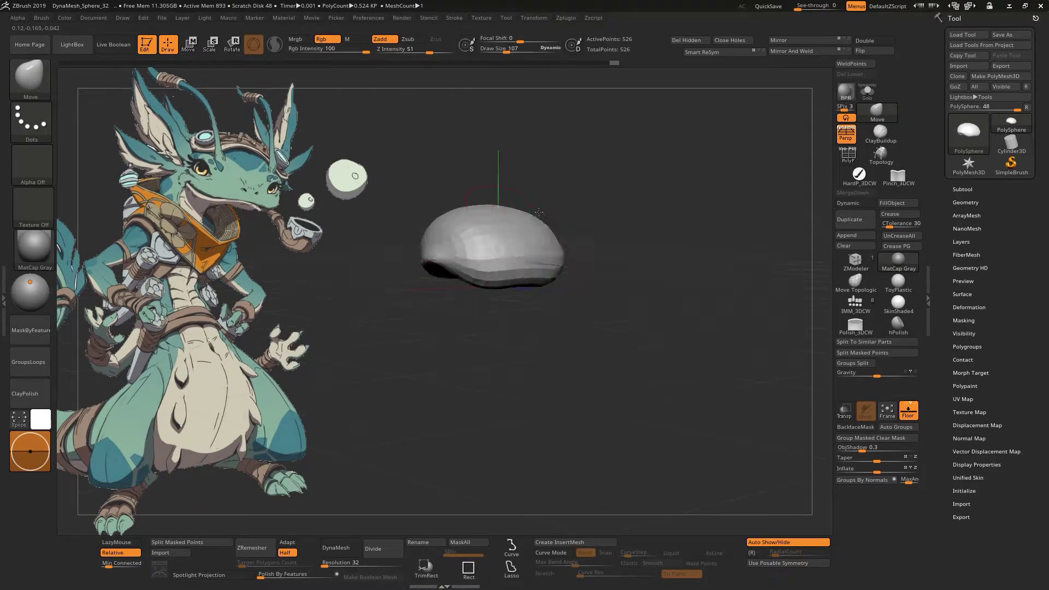
{"action": "mouse_move", "coordinate": [530, 218]}
{"action": "left_mouse_down"}
{"action": "mouse_move", "coordinate": [573, 238]}
{"action": "mouse_move", "coordinate": [613, 228]}
{"action": "left_mouse_up"}
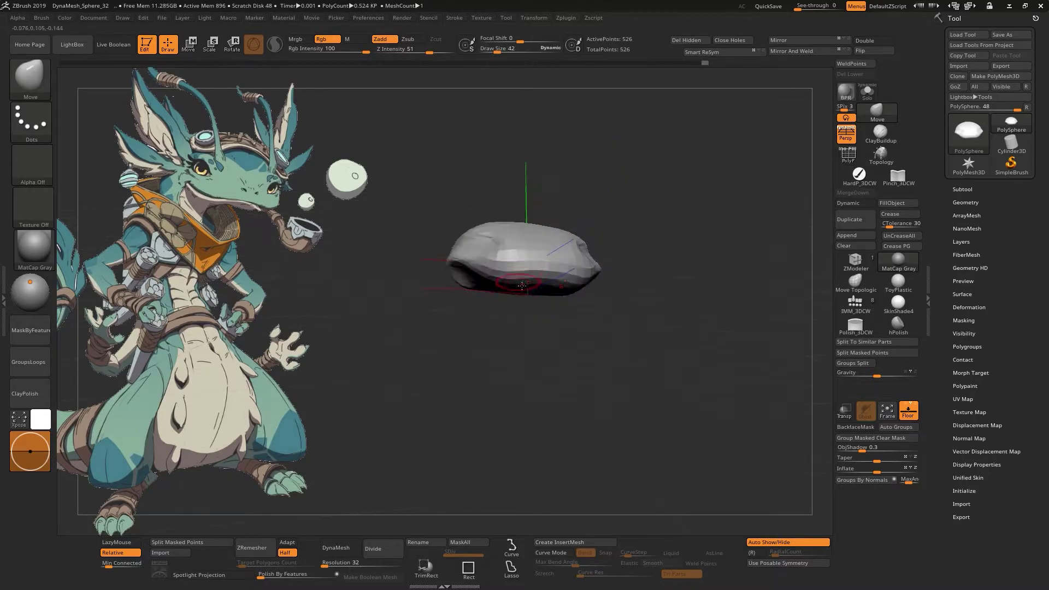
{"action": "mouse_move", "coordinate": [576, 298]}
{"action": "left_mouse_down"}
{"action": "mouse_move", "coordinate": [618, 230]}
{"action": "mouse_move", "coordinate": [507, 218]}
{"action": "left_mouse_up"}
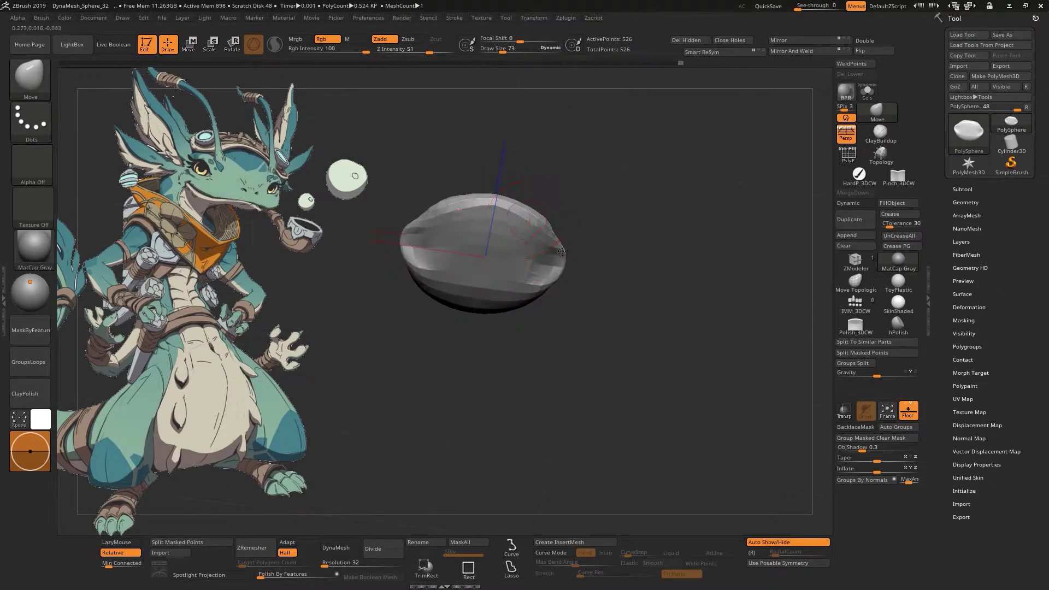
{"action": "left_click_drag", "start_coordinate": [562, 252], "coordinate": [495, 265], "text": "shift"}
{"action": "mouse_move", "coordinate": [611, 277]}
{"action": "left_mouse_down"}
{"action": "mouse_move", "coordinate": [503, 230]}
{"action": "mouse_move", "coordinate": [592, 207]}
{"action": "left_mouse_up"}
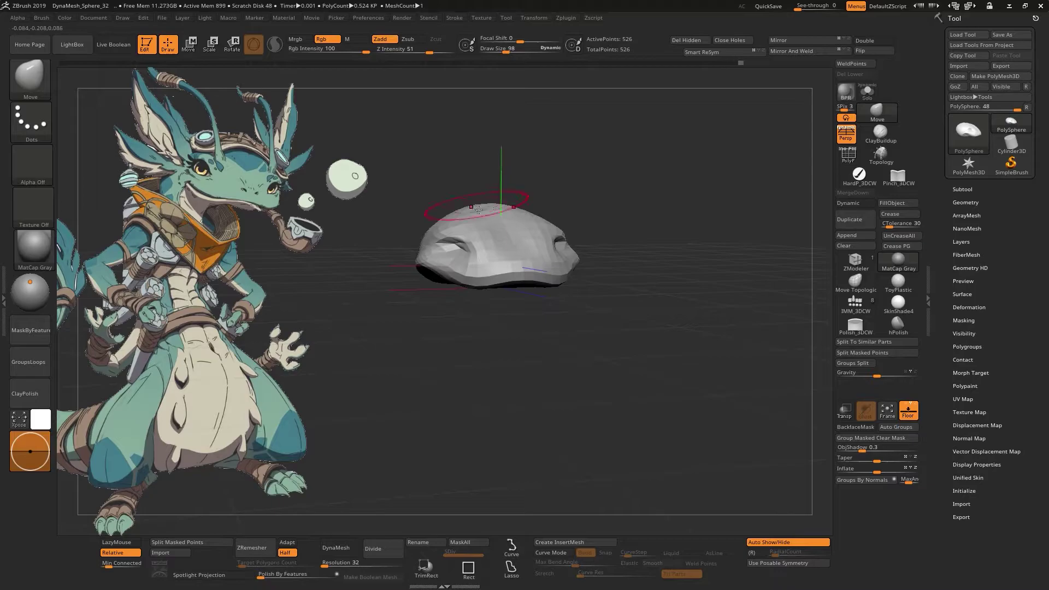
Sample teal from the reference and reposition the duplicated head copy with a smaller brush.
{"action": "key", "text": "z"}
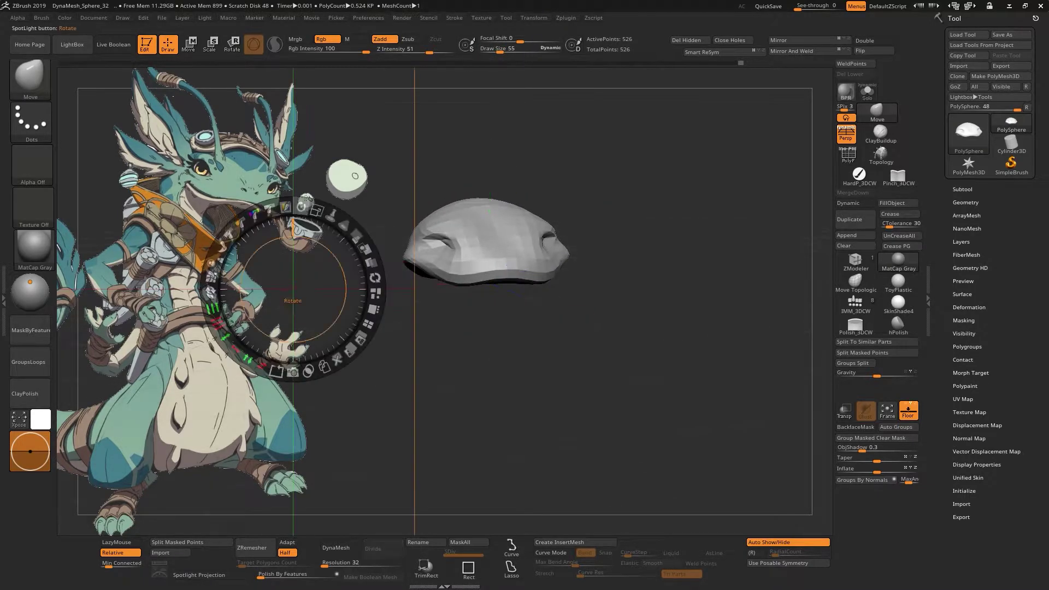
{"action": "key", "text": "z"}
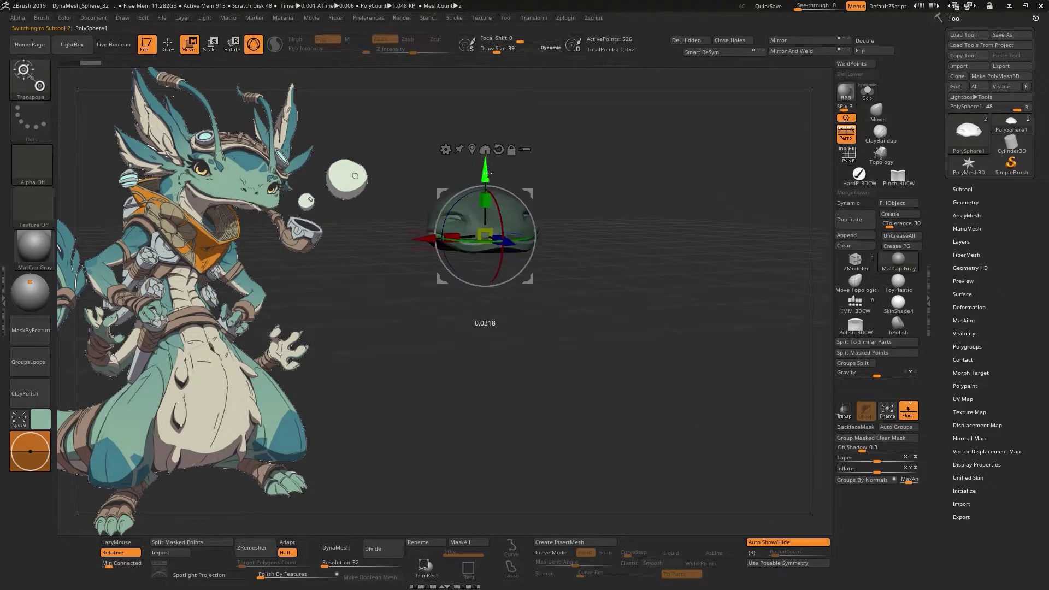
{"action": "mouse_move", "coordinate": [542, 314]}
{"action": "left_mouse_down"}
{"action": "mouse_move", "coordinate": [380, 227]}
{"action": "mouse_move", "coordinate": [608, 256]}
{"action": "left_mouse_up"}
{"action": "key", "text": "s"}
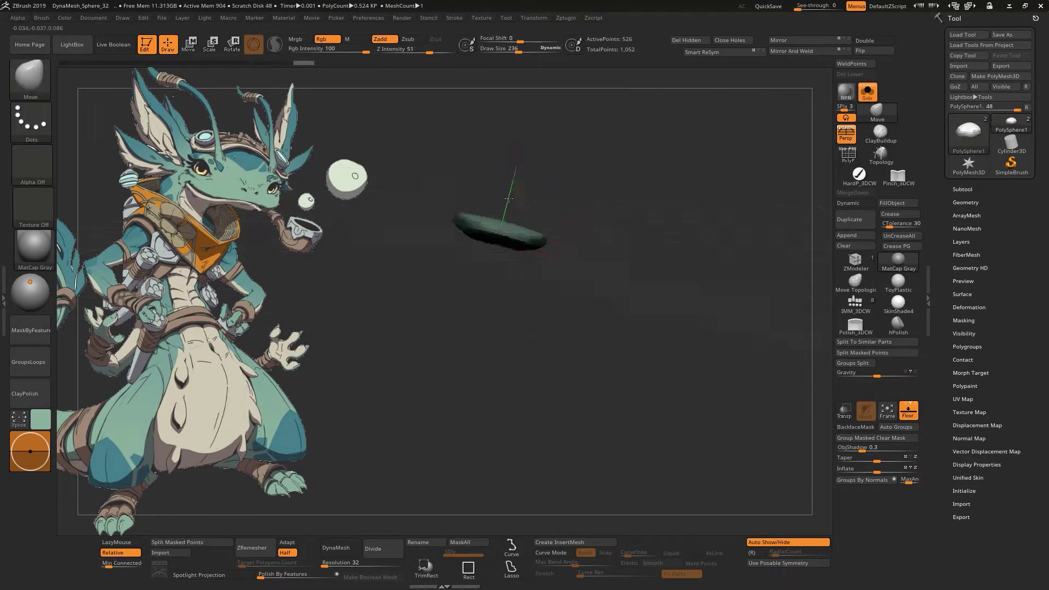
{"action": "left_click_drag", "start_coordinate": [491, 265], "coordinate": [481, 266]}
Mask part of the copy and pull it into a jaw, inspecting from below with Polyframe on.
{"action": "key", "text": "ctrl"}
{"action": "mouse_move", "coordinate": [594, 255]}
{"action": "left_mouse_down"}
{"action": "mouse_move", "coordinate": [497, 275]}
{"action": "mouse_move", "coordinate": [569, 263]}
{"action": "mouse_move", "coordinate": [497, 298]}
{"action": "mouse_move", "coordinate": [402, 288]}
{"action": "left_mouse_up"}
{"action": "key", "text": "shift+f"}
{"action": "key", "text": "shift+f"}
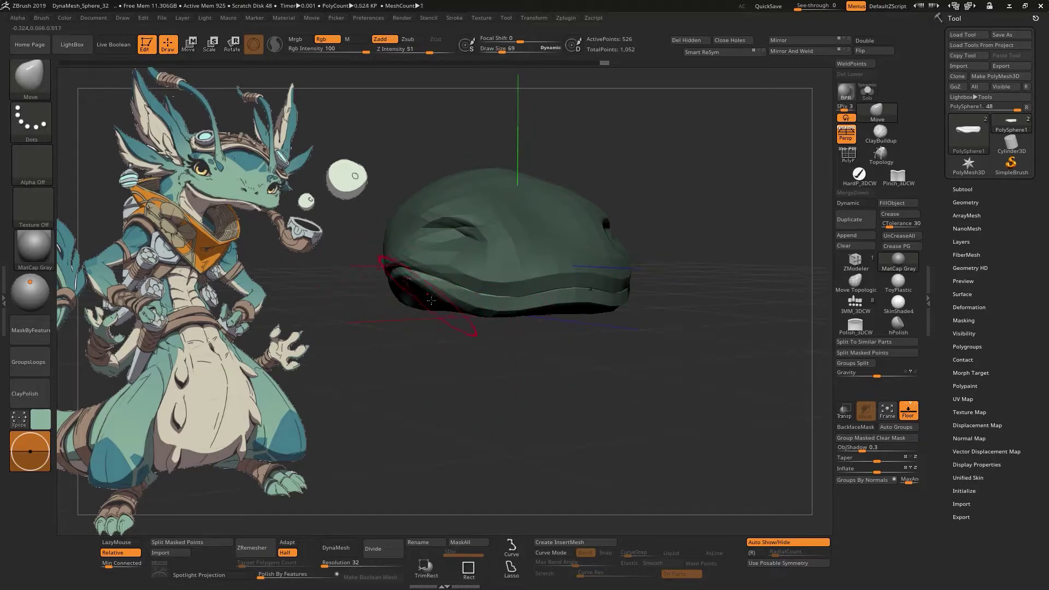
{"action": "mouse_move", "coordinate": [526, 311]}
{"action": "left_mouse_down"}
{"action": "mouse_move", "coordinate": [552, 393]}
{"action": "mouse_move", "coordinate": [468, 403]}
{"action": "mouse_move", "coordinate": [553, 367]}
{"action": "mouse_move", "coordinate": [505, 327]}
{"action": "left_mouse_up"}
{"action": "mouse_move", "coordinate": [650, 317]}
{"action": "left_mouse_down"}
{"action": "mouse_move", "coordinate": [679, 328]}
{"action": "mouse_move", "coordinate": [656, 245]}
{"action": "left_mouse_up"}
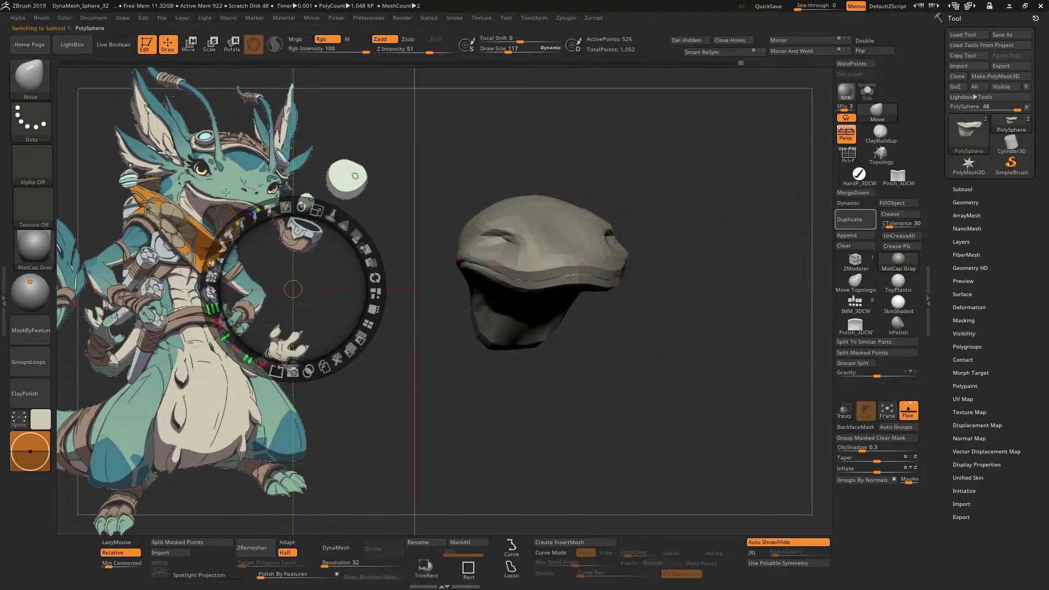
Fill the head with teal and switch to a smaller Move brush.
{"action": "left_click", "coordinate": [892, 205]}
{"action": "mouse_move", "coordinate": [641, 346]}
{"action": "left_mouse_down"}
{"action": "mouse_move", "coordinate": [555, 366]}
{"action": "mouse_move", "coordinate": [574, 280]}
{"action": "mouse_move", "coordinate": [604, 328]}
{"action": "mouse_move", "coordinate": [546, 285]}
{"action": "mouse_move", "coordinate": [670, 187]}
{"action": "left_mouse_up"}
{"action": "key", "text": "b"}
{"action": "key", "text": "m"}
{"action": "key", "text": "v"}
{"action": "key", "text": "s"}
{"action": "left_click", "coordinate": [567, 299]}
{"action": "mouse_move", "coordinate": [567, 299]}
{"action": "left_mouse_down"}
{"action": "mouse_move", "coordinate": [580, 297]}
{"action": "mouse_move", "coordinate": [598, 335]}
{"action": "mouse_move", "coordinate": [398, 261]}
{"action": "left_mouse_up"}
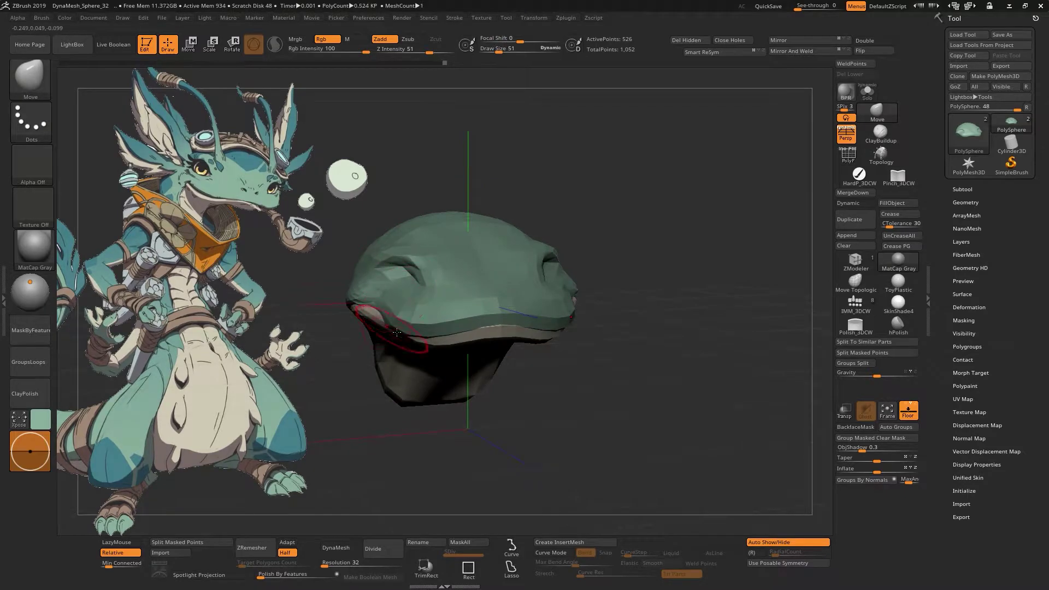
Adjust the jaw's front edge, then select the jaw subtool and frame it.
{"action": "mouse_move", "coordinate": [396, 332]}
{"action": "left_mouse_down"}
{"action": "mouse_move", "coordinate": [350, 339]}
{"action": "mouse_move", "coordinate": [397, 339]}
{"action": "mouse_move", "coordinate": [461, 303]}
{"action": "left_mouse_up"}
{"action": "key", "text": "ctrl+z"}
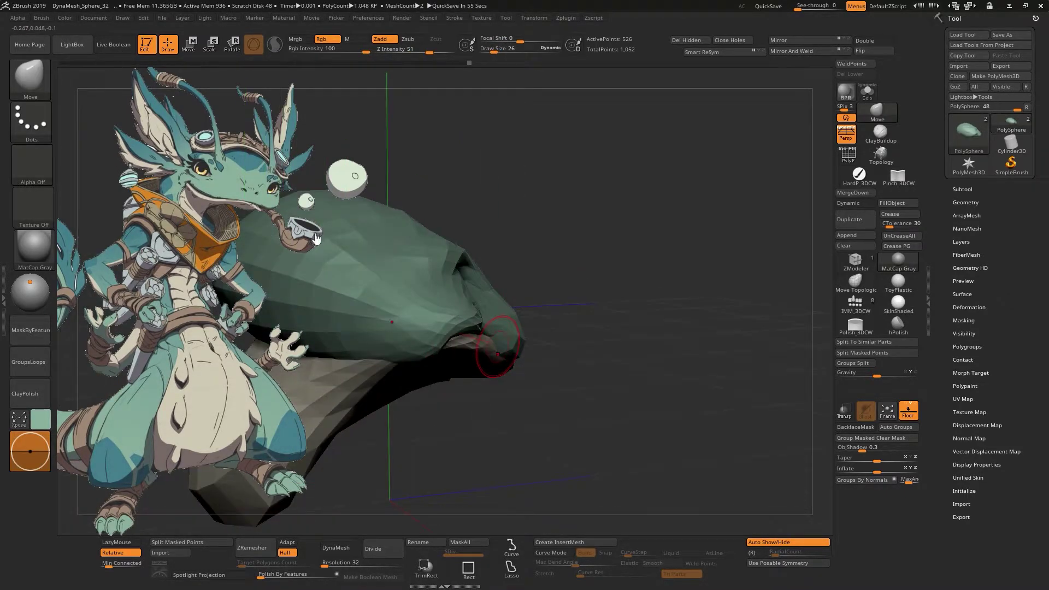
{"action": "mouse_move", "coordinate": [586, 366]}
{"action": "left_mouse_down"}
{"action": "mouse_move", "coordinate": [681, 317]}
{"action": "mouse_move", "coordinate": [653, 378]}
{"action": "mouse_move", "coordinate": [640, 357]}
{"action": "mouse_move", "coordinate": [734, 295]}
{"action": "mouse_move", "coordinate": [724, 286]}
{"action": "mouse_move", "coordinate": [599, 407]}
{"action": "mouse_move", "coordinate": [479, 308]}
{"action": "mouse_move", "coordinate": [634, 279]}
{"action": "left_mouse_up"}
{"action": "left_click", "coordinate": [705, 268], "text": "alt"}
{"action": "key", "text": "f"}
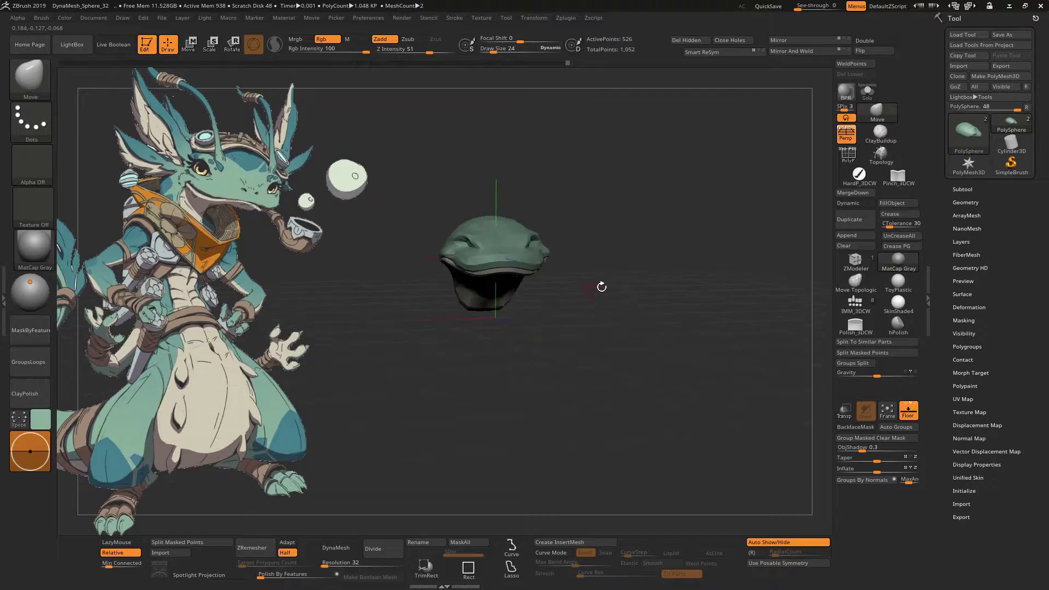
Append a Sphere3D and stretch it down into a long neck beneath the head.
{"action": "left_click", "coordinate": [846, 235]}
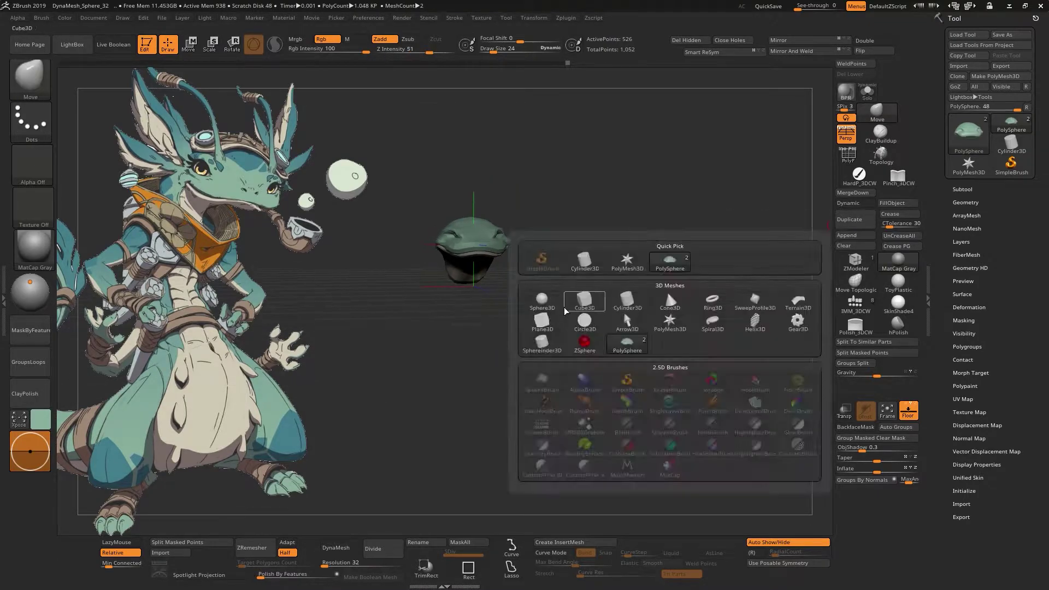
{"action": "left_click", "coordinate": [546, 302]}
{"action": "key", "text": "w"}
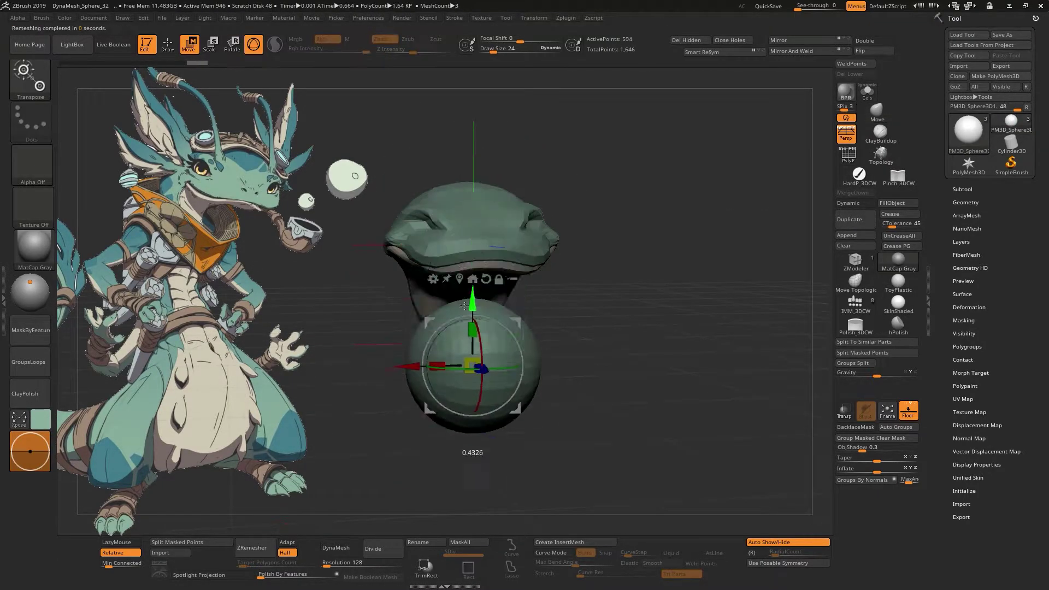
{"action": "key", "text": "q"}
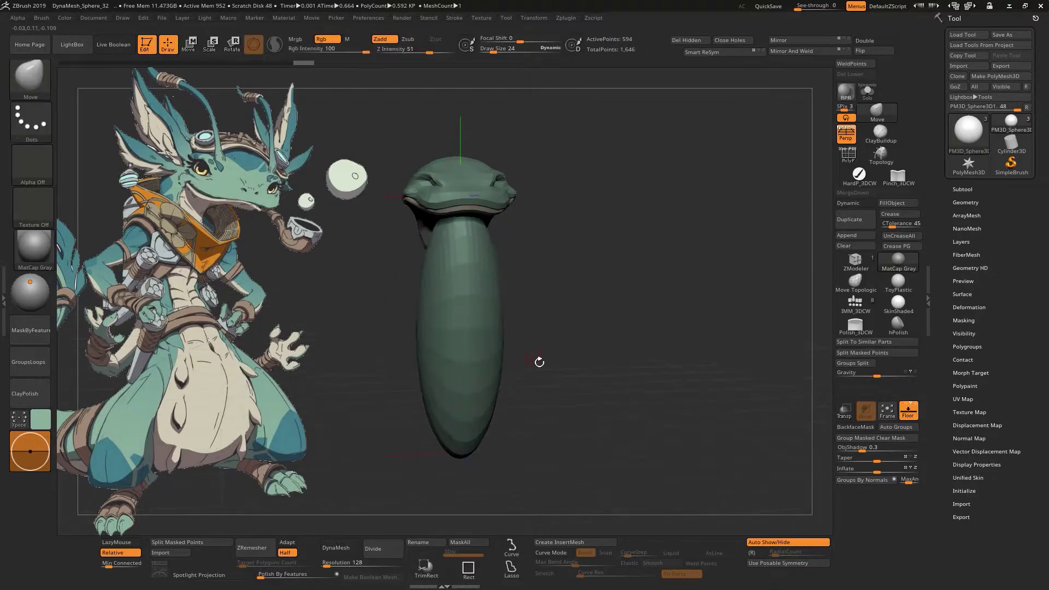
{"action": "left_click_drag", "start_coordinate": [563, 328], "coordinate": [456, 332], "text": "ctrl"}
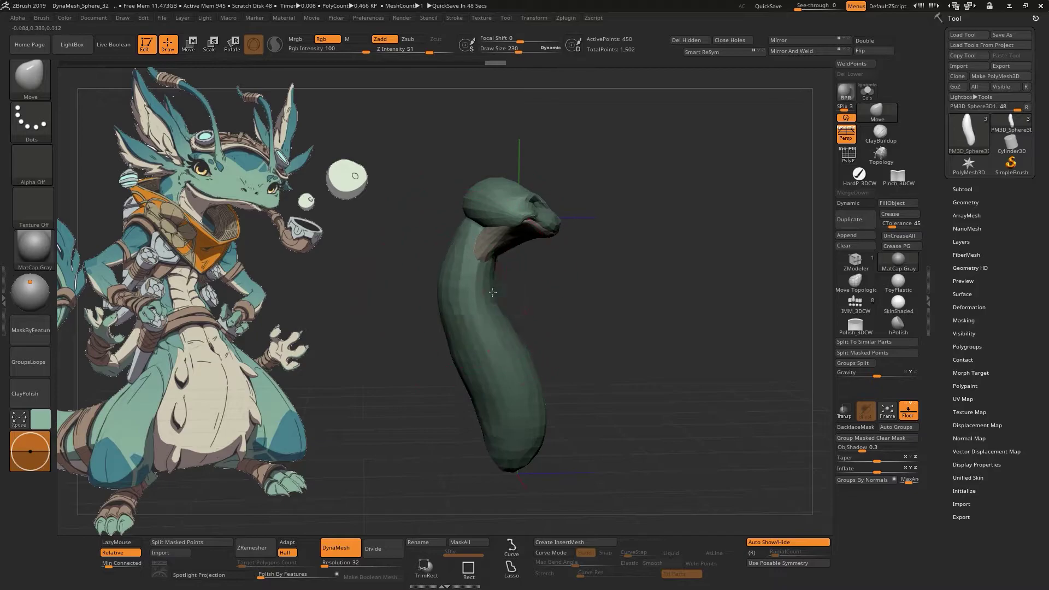
{"action": "left_click_drag", "start_coordinate": [466, 221], "coordinate": [557, 336]}
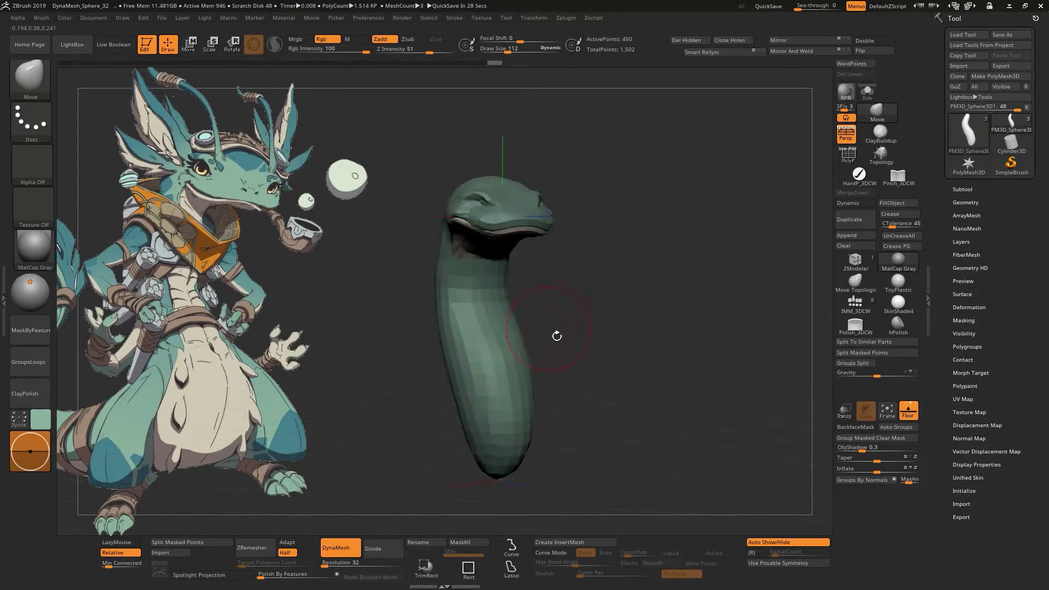
{"action": "mouse_move", "coordinate": [449, 348]}
{"action": "left_mouse_down"}
{"action": "mouse_move", "coordinate": [501, 440]}
{"action": "mouse_move", "coordinate": [567, 276]}
{"action": "mouse_move", "coordinate": [426, 173]}
{"action": "mouse_move", "coordinate": [461, 277]}
{"action": "left_mouse_up"}
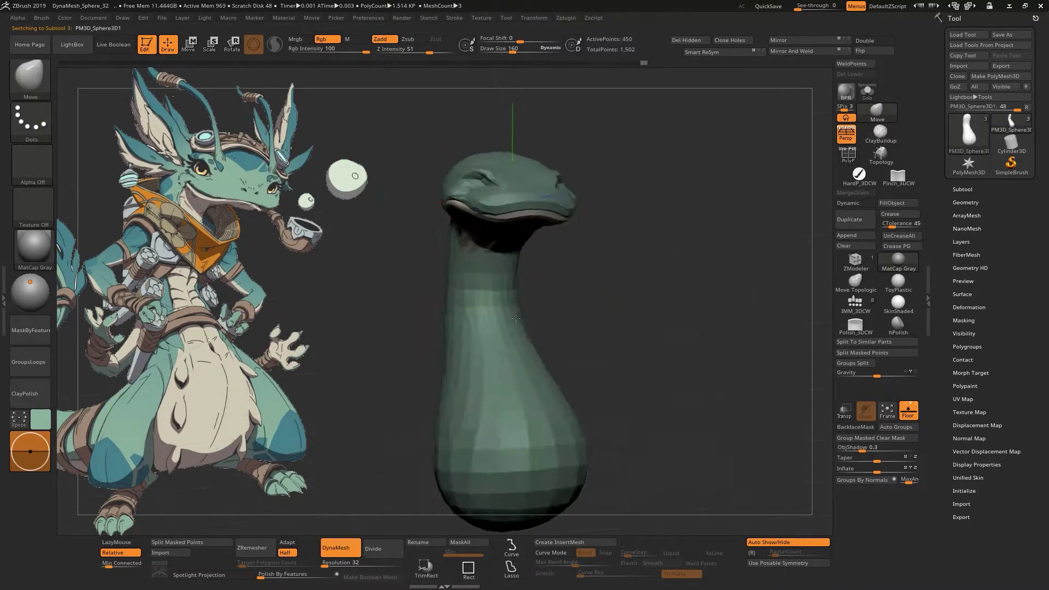
DynaMesh the neck for an even surface, check the head front, and append another sphere.
{"action": "left_click", "coordinate": [461, 277], "text": "alt"}
{"action": "mouse_move", "coordinate": [452, 336]}
{"action": "left_mouse_down"}
{"action": "mouse_move", "coordinate": [493, 214]}
{"action": "mouse_move", "coordinate": [541, 318]}
{"action": "left_mouse_up"}
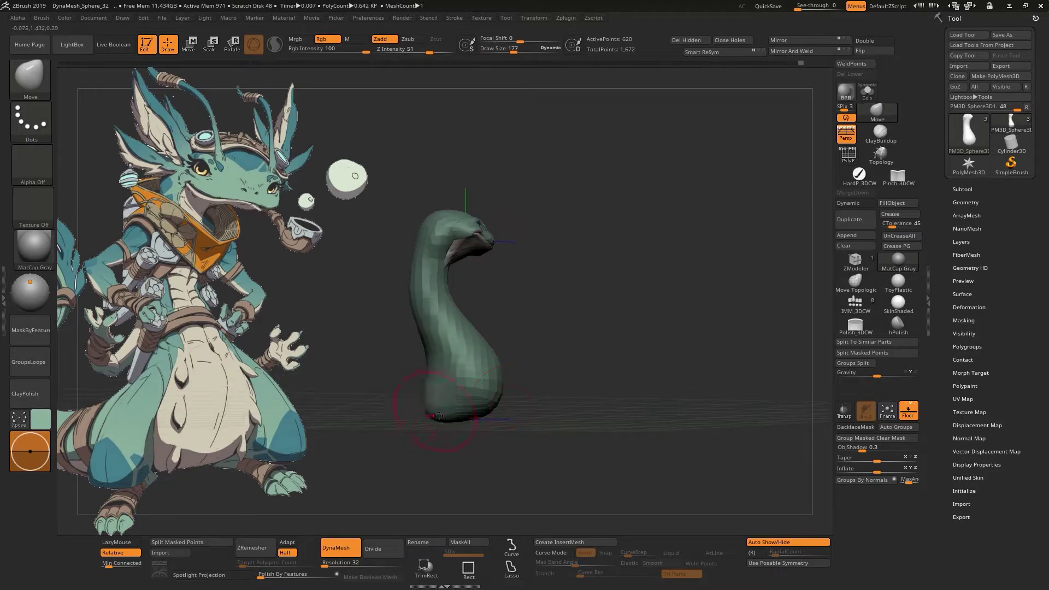
{"action": "mouse_move", "coordinate": [476, 398]}
{"action": "left_mouse_down"}
{"action": "mouse_move", "coordinate": [561, 366]}
{"action": "mouse_move", "coordinate": [589, 319]}
{"action": "mouse_move", "coordinate": [462, 319]}
{"action": "left_mouse_up"}
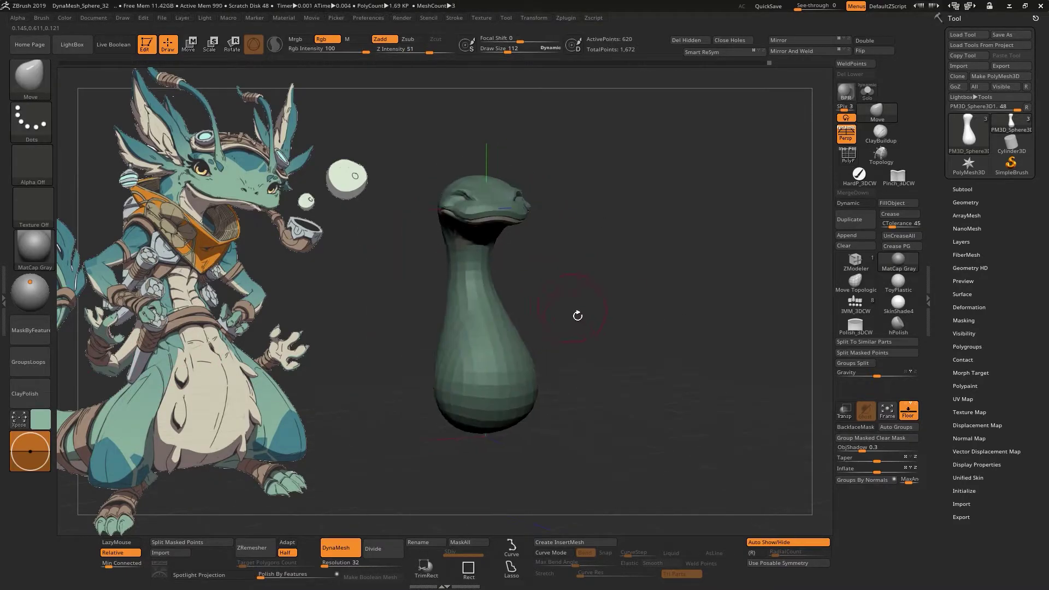
{"action": "key", "text": "ctrl"}
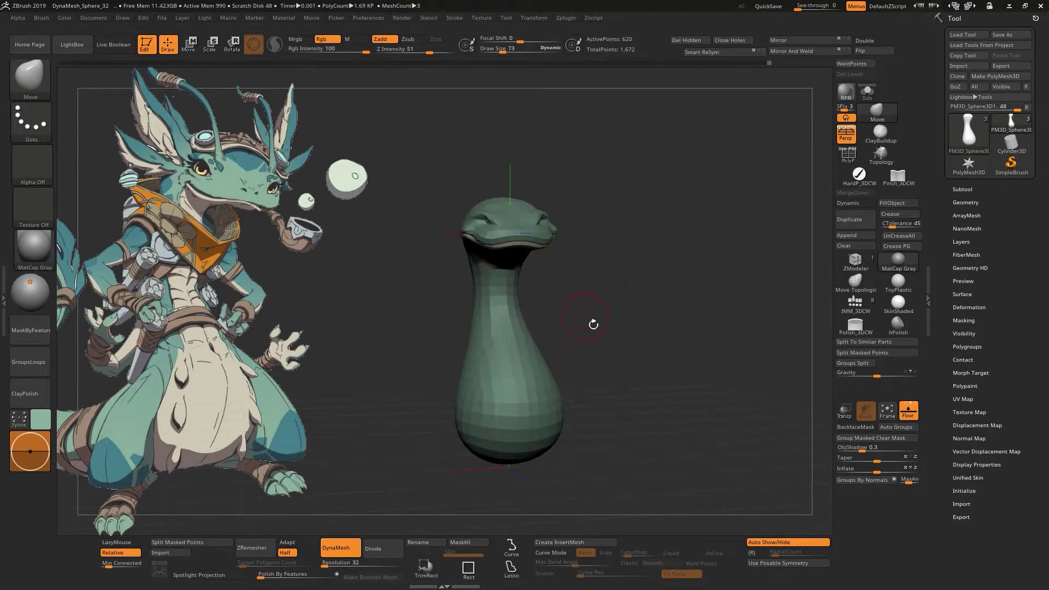
{"action": "left_click_drag", "start_coordinate": [593, 324], "coordinate": [575, 317]}
{"action": "left_click", "coordinate": [847, 235]}
Shrink the new sphere beside the head, stretch it into a tall ellipsoid, and solo it.
{"action": "left_click", "coordinate": [541, 303]}
{"action": "key", "text": "w"}
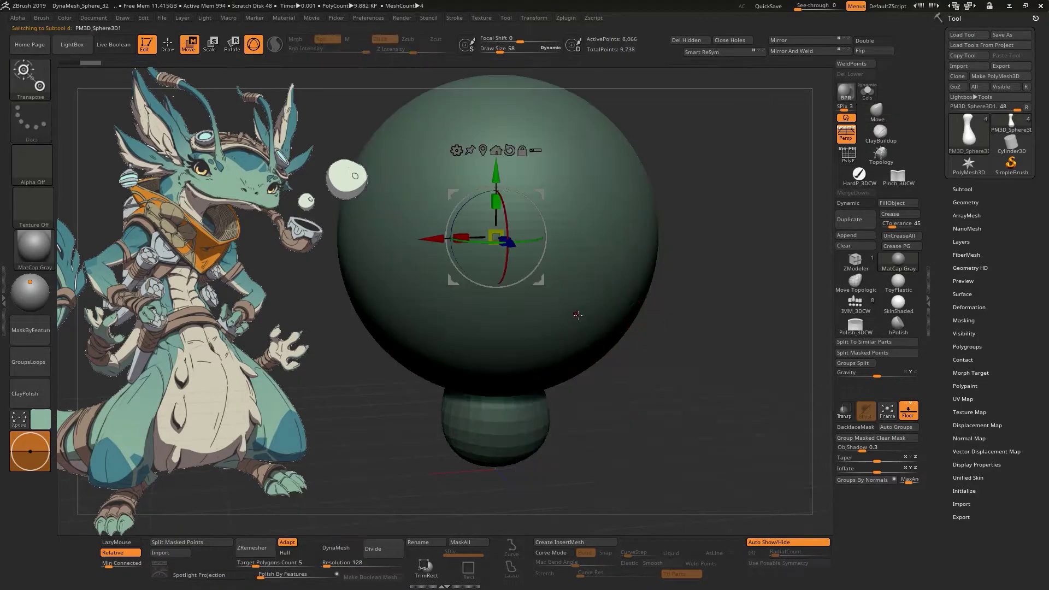
{"action": "left_click_drag", "start_coordinate": [506, 268], "coordinate": [386, 243]}
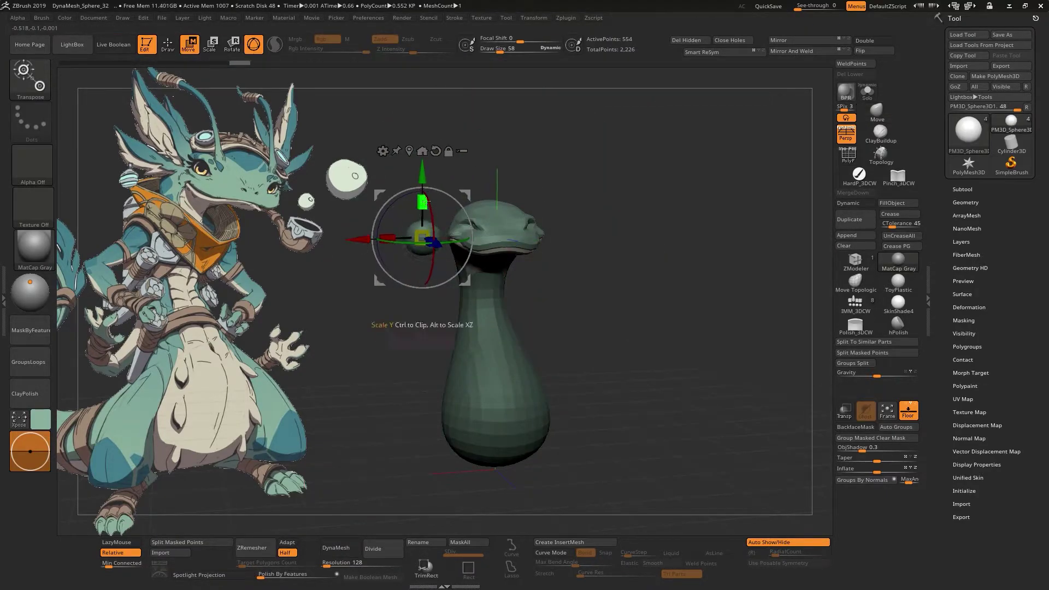
{"action": "left_click_drag", "start_coordinate": [424, 202], "coordinate": [424, 136]}
{"action": "left_click", "coordinate": [868, 92]}
{"action": "key", "text": "q"}
Sculpt the ellipsoid into a pointed ear with ClayBuildup and DynaMesh it.
{"action": "key", "text": "s"}
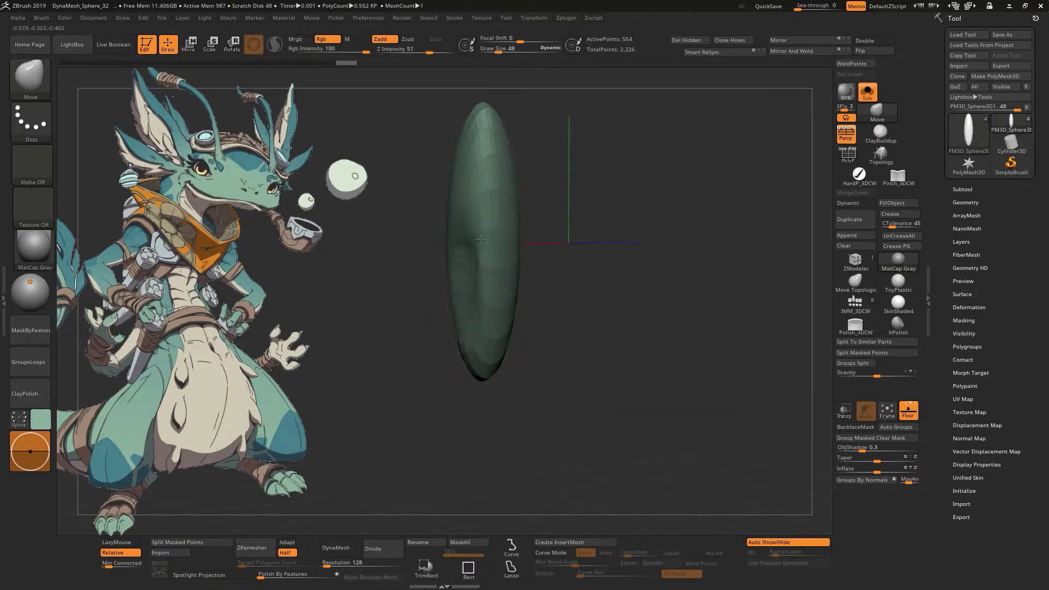
{"action": "right_click_drag", "start_coordinate": [481, 239], "coordinate": [485, 187]}
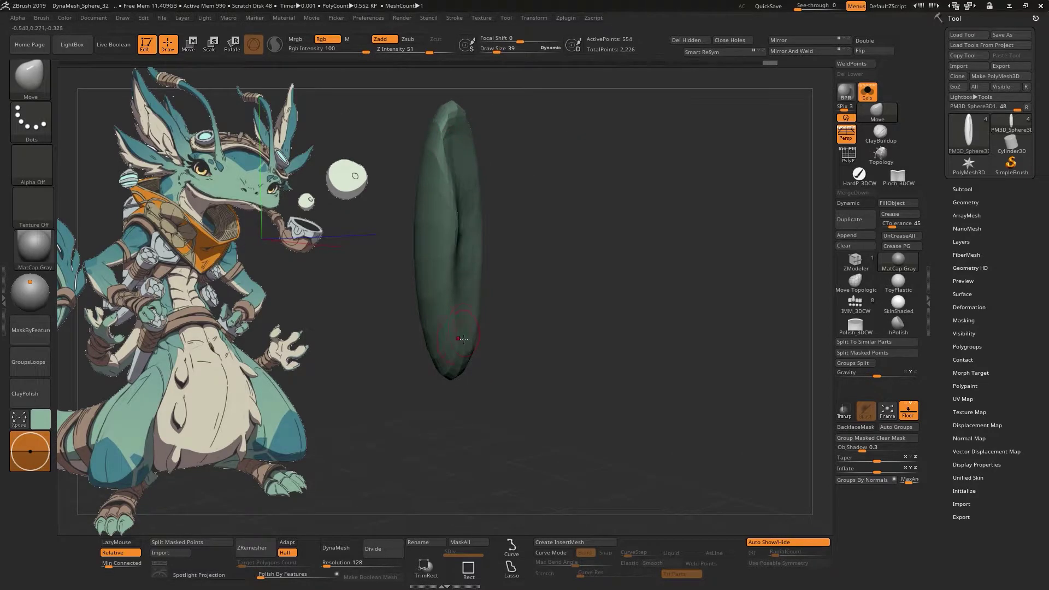
{"action": "right_click_drag", "start_coordinate": [463, 338], "coordinate": [463, 331]}
{"action": "right_click_drag", "start_coordinate": [487, 177], "coordinate": [451, 295]}
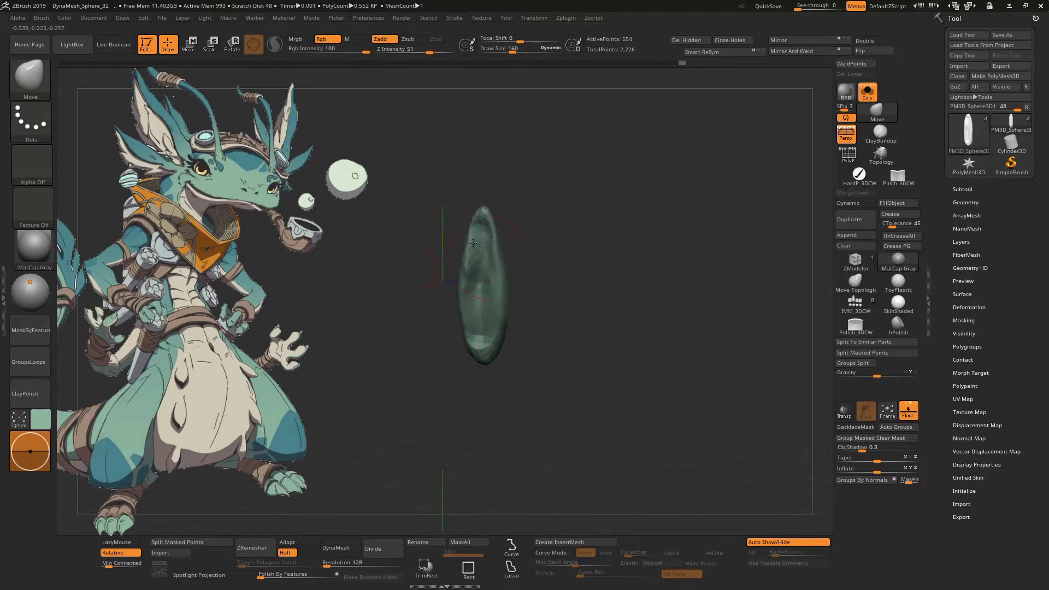
{"action": "left_click", "coordinate": [881, 133]}
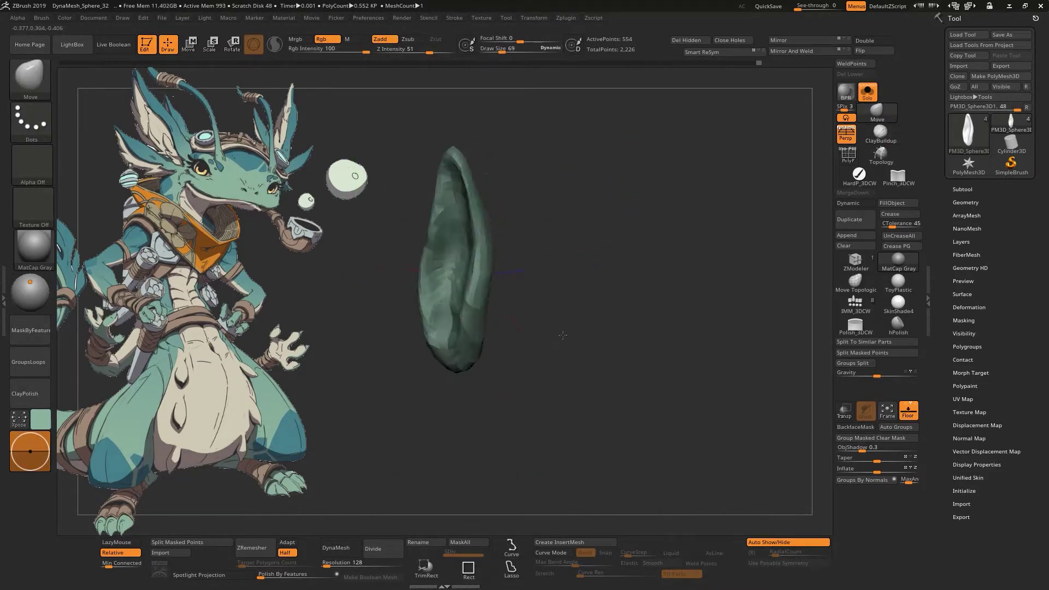
{"action": "right_click_drag", "start_coordinate": [476, 218], "coordinate": [477, 210]}
{"action": "key", "text": "s"}
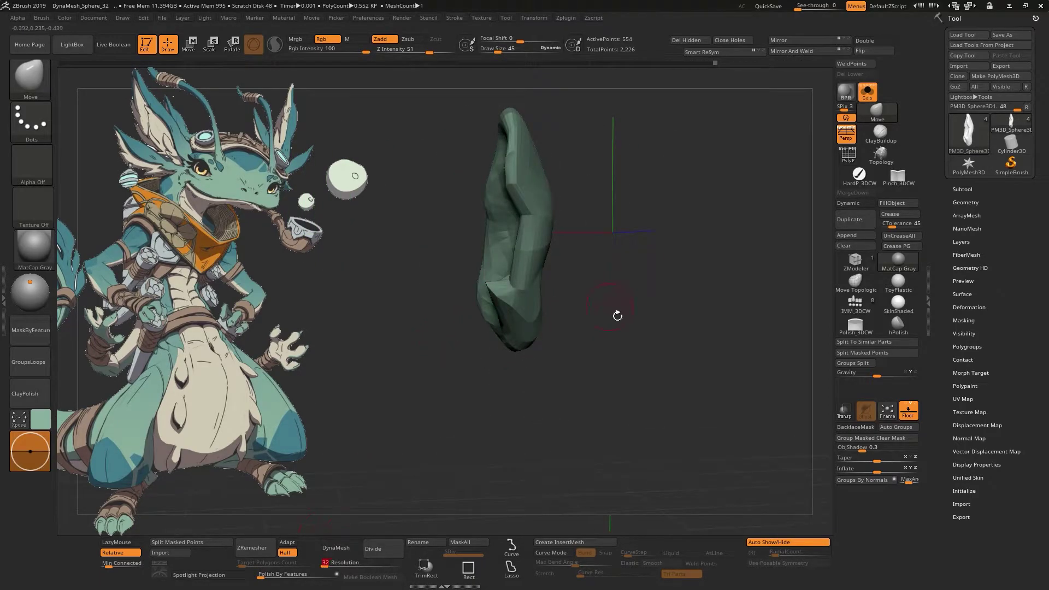
{"action": "left_click", "coordinate": [339, 554]}
{"action": "left_click_drag", "start_coordinate": [609, 305], "coordinate": [647, 309]}
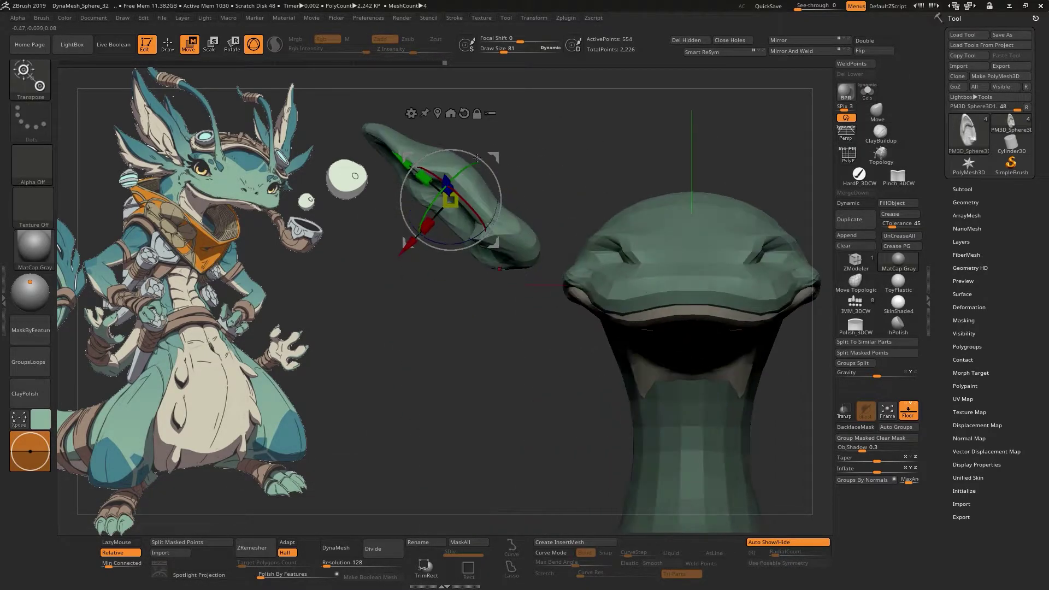
Move the ear onto the back of the head and check it from front and three-quarter views.
{"action": "left_click_drag", "start_coordinate": [477, 158], "coordinate": [461, 377]}
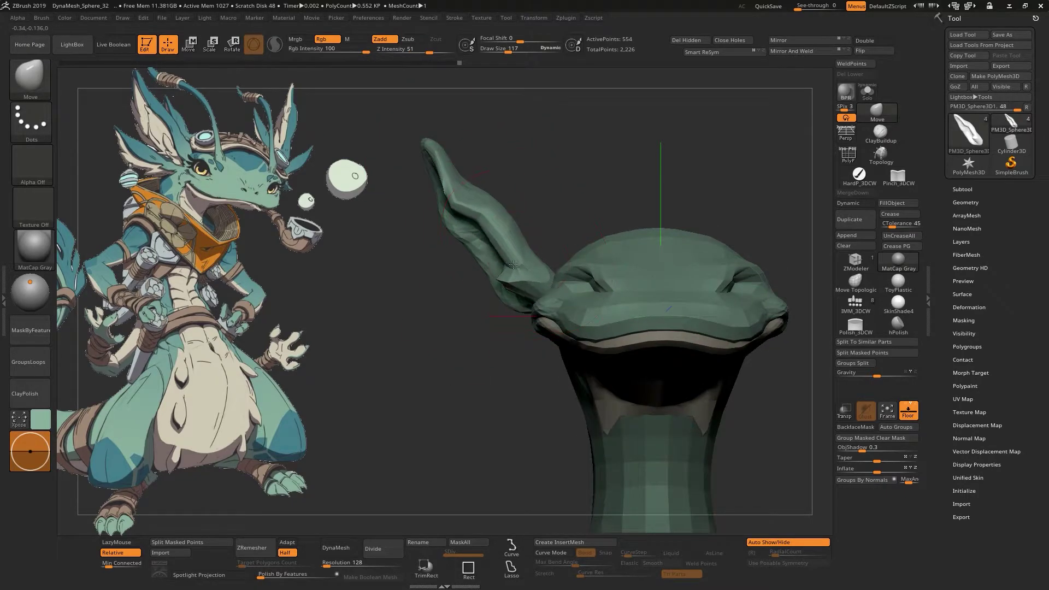
{"action": "left_click_drag", "start_coordinate": [513, 264], "coordinate": [503, 181]}
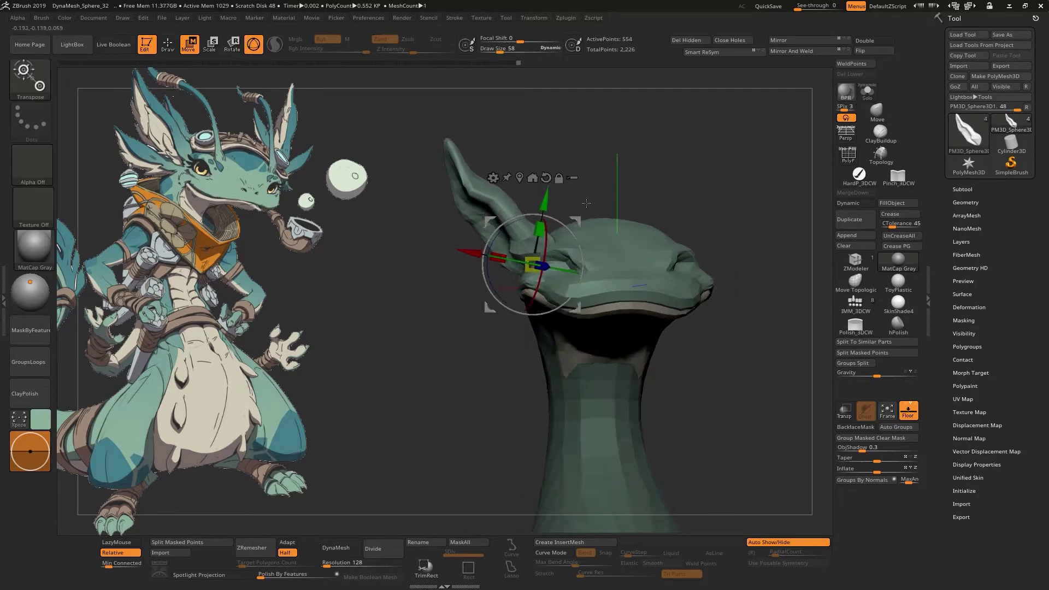
{"action": "left_click_drag", "start_coordinate": [461, 232], "coordinate": [595, 245]}
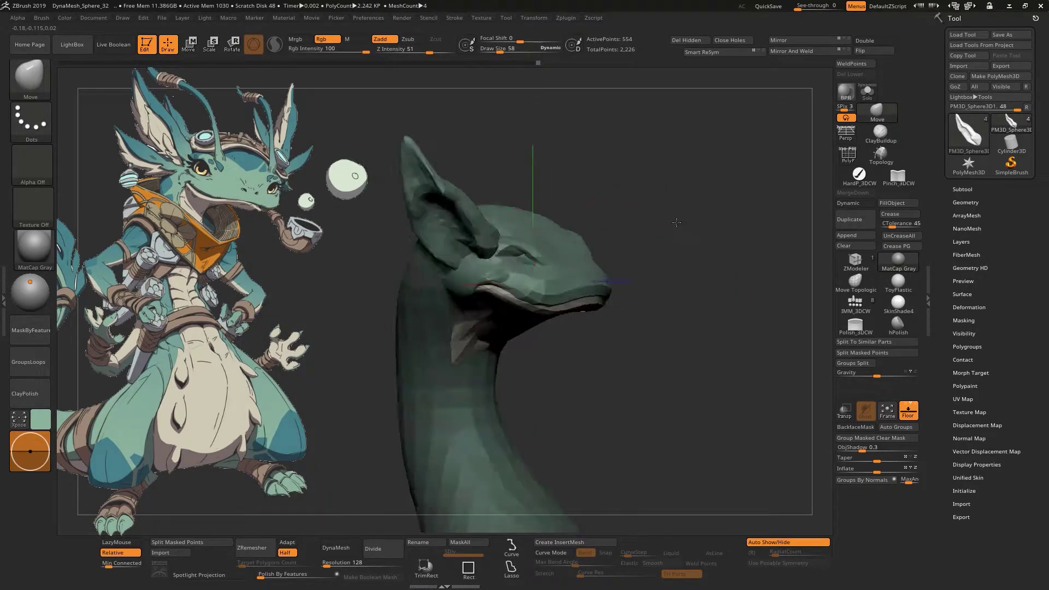
{"action": "key", "text": "w"}
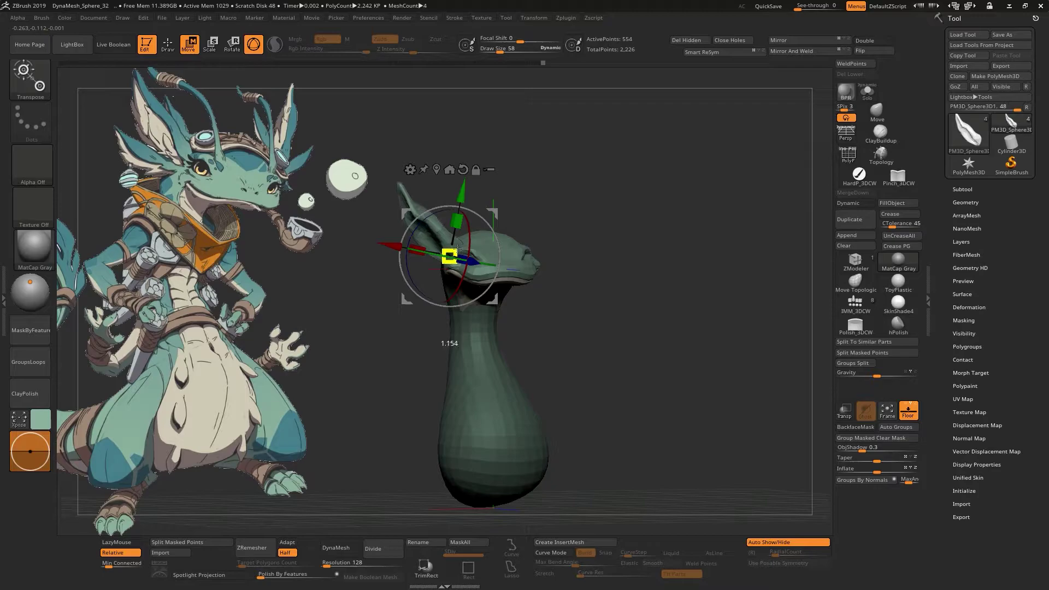
{"action": "key", "text": "q"}
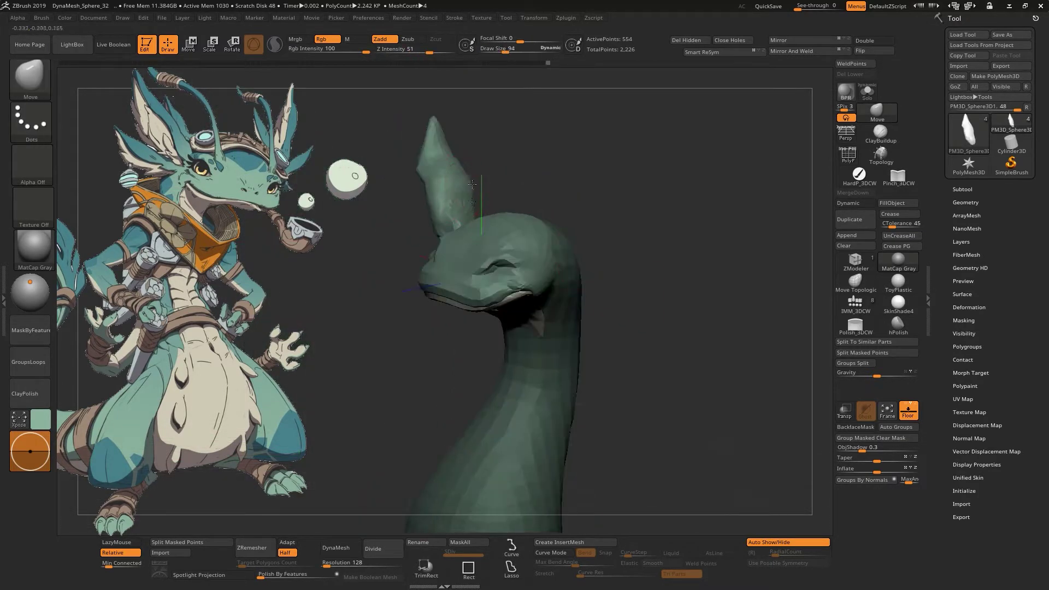
{"action": "mouse_move", "coordinate": [473, 184]}
{"action": "left_mouse_down"}
{"action": "mouse_move", "coordinate": [597, 233]}
{"action": "mouse_move", "coordinate": [570, 263]}
{"action": "left_mouse_up"}
Duplicate the ear with the gizmo and rotate the copy about 33 degrees into a fin.
{"action": "key", "text": "w"}
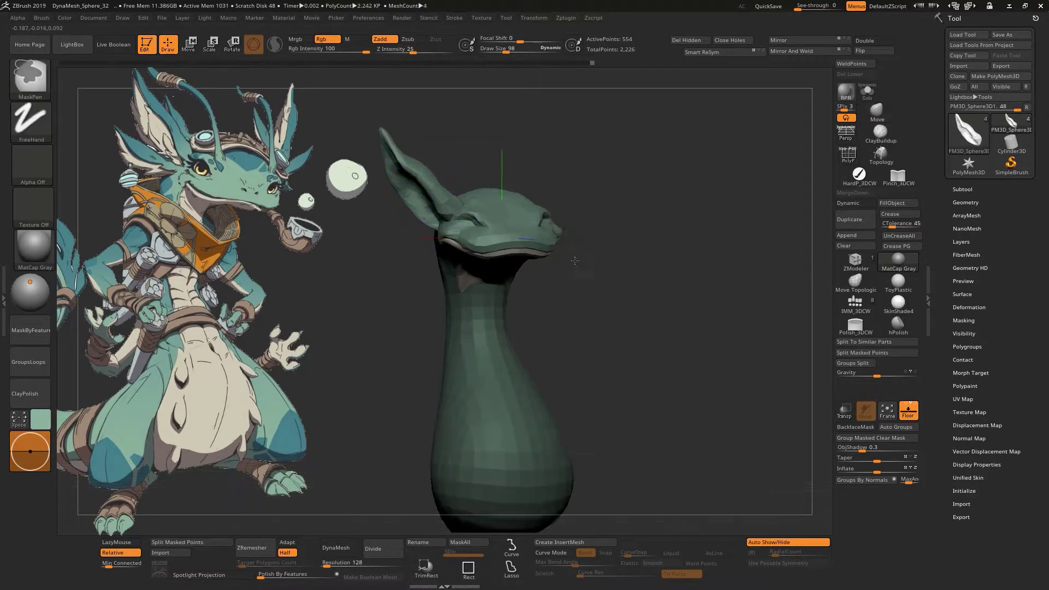
{"action": "left_click_drag", "start_coordinate": [588, 227], "coordinate": [796, 227]}
{"action": "left_click_drag", "start_coordinate": [476, 188], "coordinate": [456, 174], "text": "ctrl"}
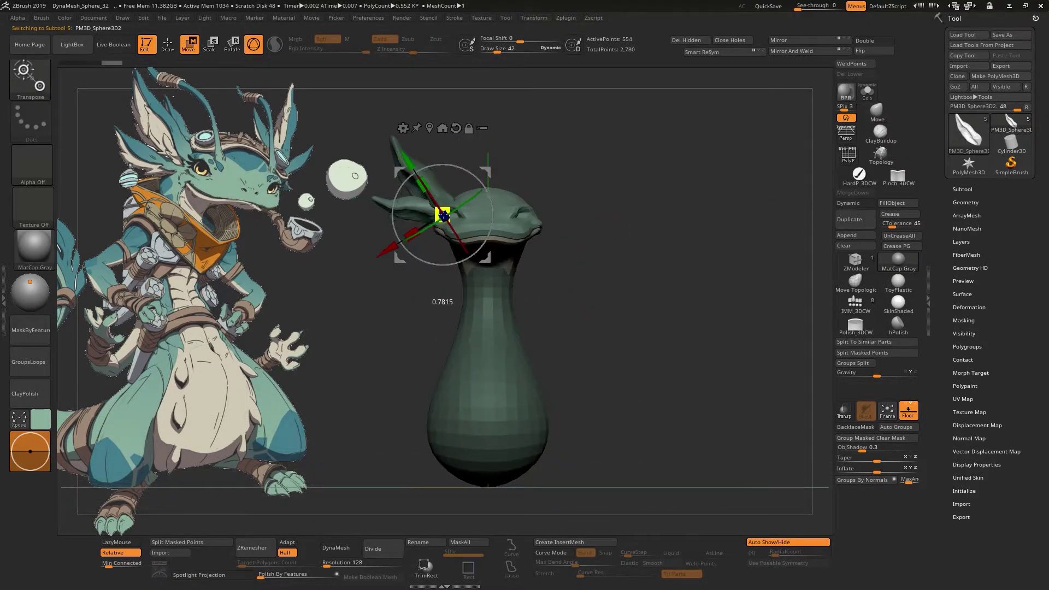
{"action": "left_click_drag", "start_coordinate": [443, 215], "coordinate": [483, 164]}
{"action": "mouse_move", "coordinate": [601, 263]}
{"action": "left_mouse_down"}
{"action": "mouse_move", "coordinate": [622, 225]}
{"action": "mouse_move", "coordinate": [602, 283]}
{"action": "left_mouse_up"}
{"action": "key", "text": "q"}
{"action": "key", "text": "s"}
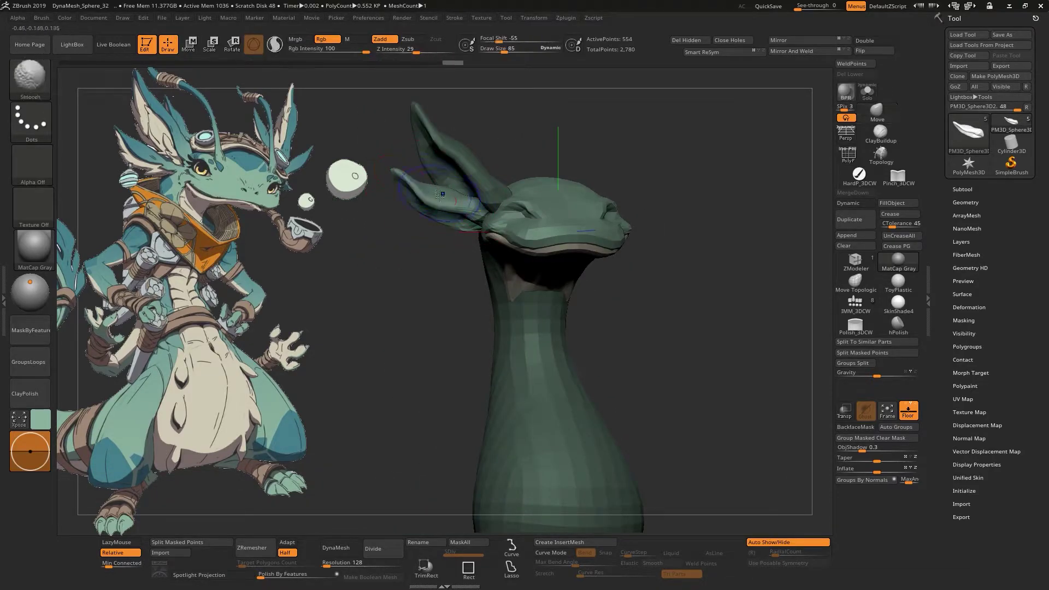
{"action": "mouse_move", "coordinate": [607, 274]}
{"action": "left_mouse_down"}
{"action": "mouse_move", "coordinate": [625, 261]}
{"action": "mouse_move", "coordinate": [612, 241]}
{"action": "left_mouse_up"}
Place further fin copies around both sides of the head and append a Cylinder3D.
{"action": "key", "text": "w"}
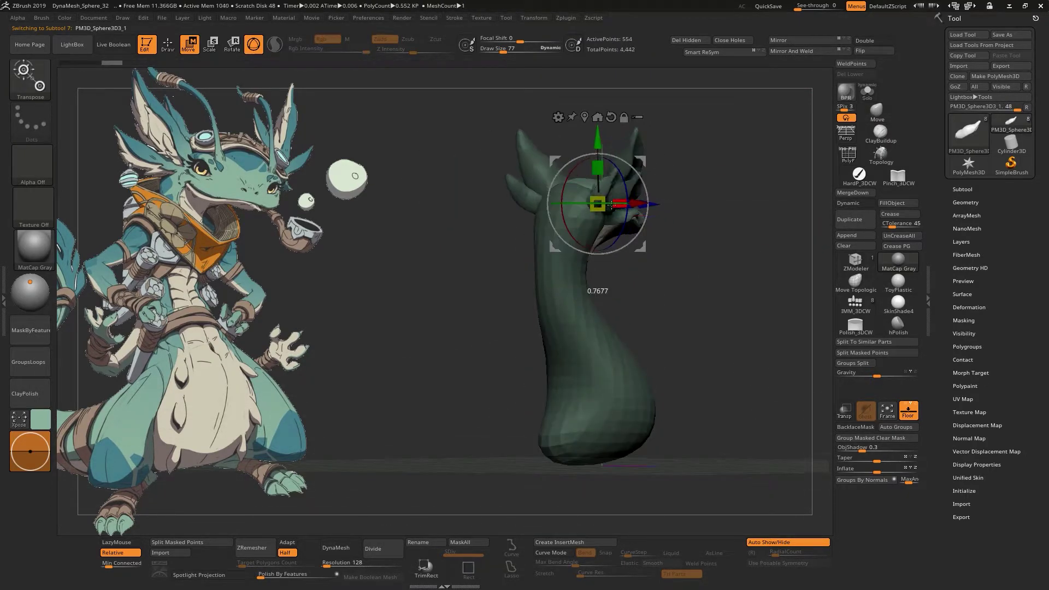
{"action": "mouse_move", "coordinate": [698, 201]}
{"action": "left_mouse_down"}
{"action": "mouse_move", "coordinate": [591, 193]}
{"action": "mouse_move", "coordinate": [601, 219]}
{"action": "mouse_move", "coordinate": [532, 303]}
{"action": "mouse_move", "coordinate": [723, 276]}
{"action": "mouse_move", "coordinate": [505, 210]}
{"action": "mouse_move", "coordinate": [692, 284]}
{"action": "mouse_move", "coordinate": [636, 258]}
{"action": "left_mouse_up"}
{"action": "key", "text": "q"}
{"action": "key", "text": "f"}
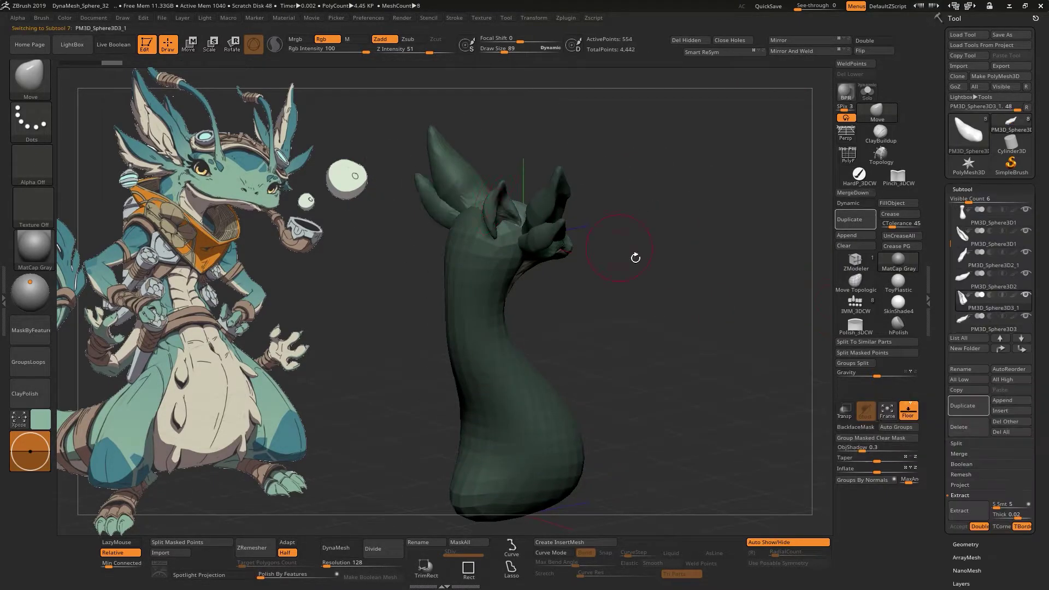
{"action": "key", "text": "w"}
{"action": "mouse_move", "coordinate": [635, 257]}
{"action": "left_mouse_down"}
{"action": "mouse_move", "coordinate": [606, 225]}
{"action": "mouse_move", "coordinate": [470, 189]}
{"action": "mouse_move", "coordinate": [809, 169]}
{"action": "left_mouse_up"}
{"action": "key", "text": "q"}
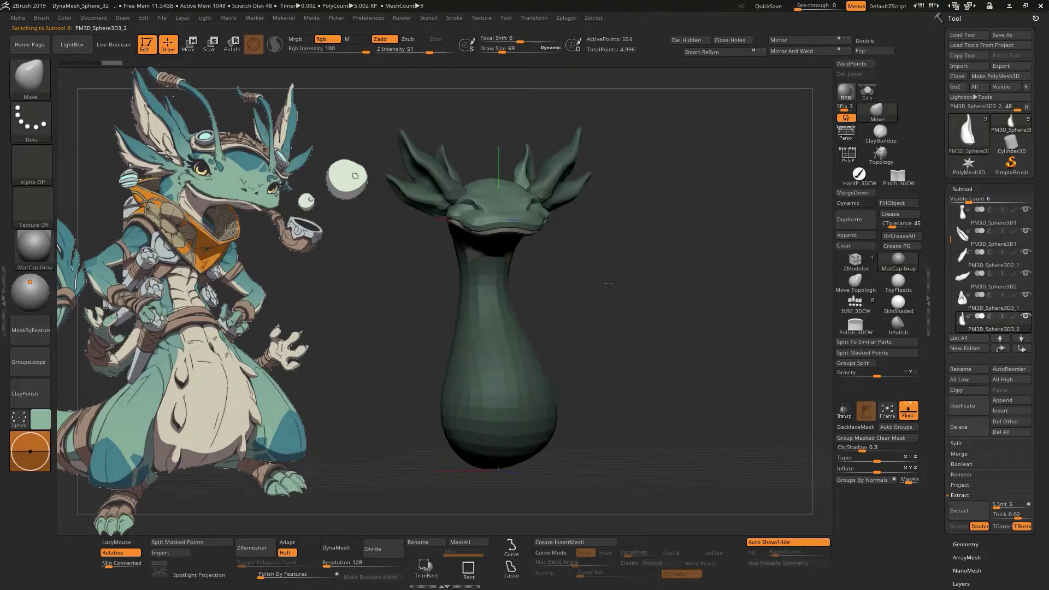
{"action": "left_click_drag", "start_coordinate": [638, 288], "coordinate": [627, 278]}
{"action": "left_click", "coordinate": [846, 235]}
Stretch the cylinder upward into a tall antenna with the Transpose gizmo.
{"action": "key", "text": "w"}
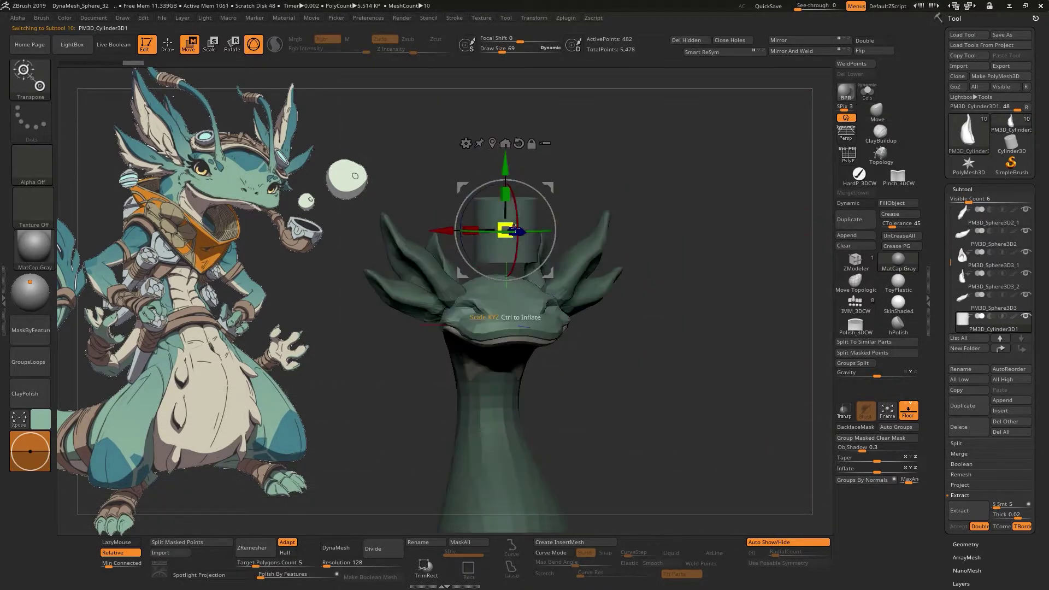
{"action": "mouse_move", "coordinate": [505, 190]}
{"action": "left_mouse_down"}
{"action": "mouse_move", "coordinate": [551, 197]}
{"action": "mouse_move", "coordinate": [558, 236]}
{"action": "left_mouse_up"}
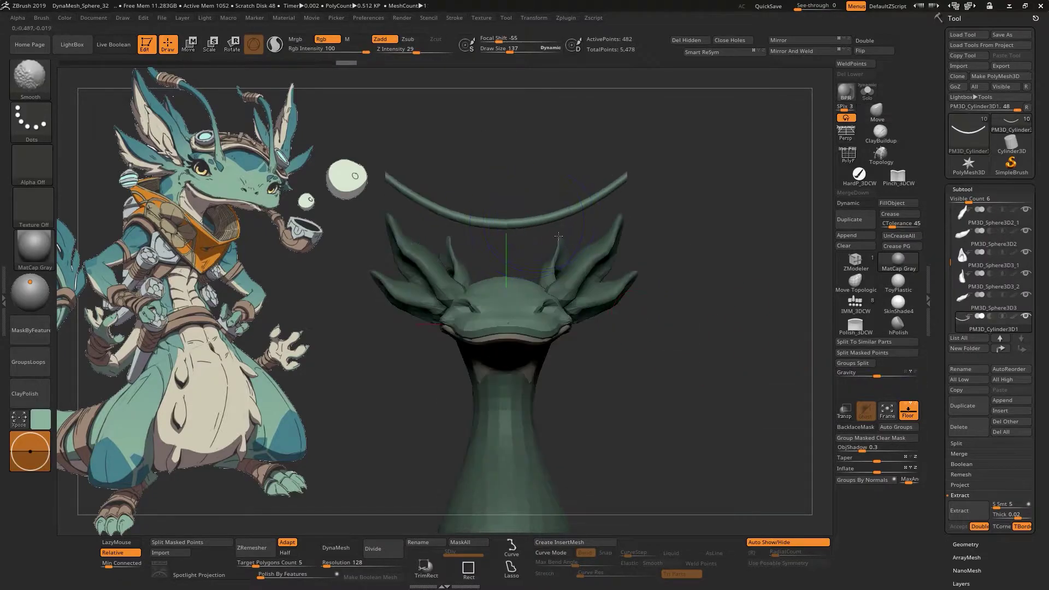
{"action": "key", "text": "w"}
{"action": "mouse_move", "coordinate": [596, 204]}
{"action": "left_mouse_down"}
{"action": "mouse_move", "coordinate": [518, 228]}
{"action": "mouse_move", "coordinate": [521, 297]}
{"action": "left_mouse_up"}
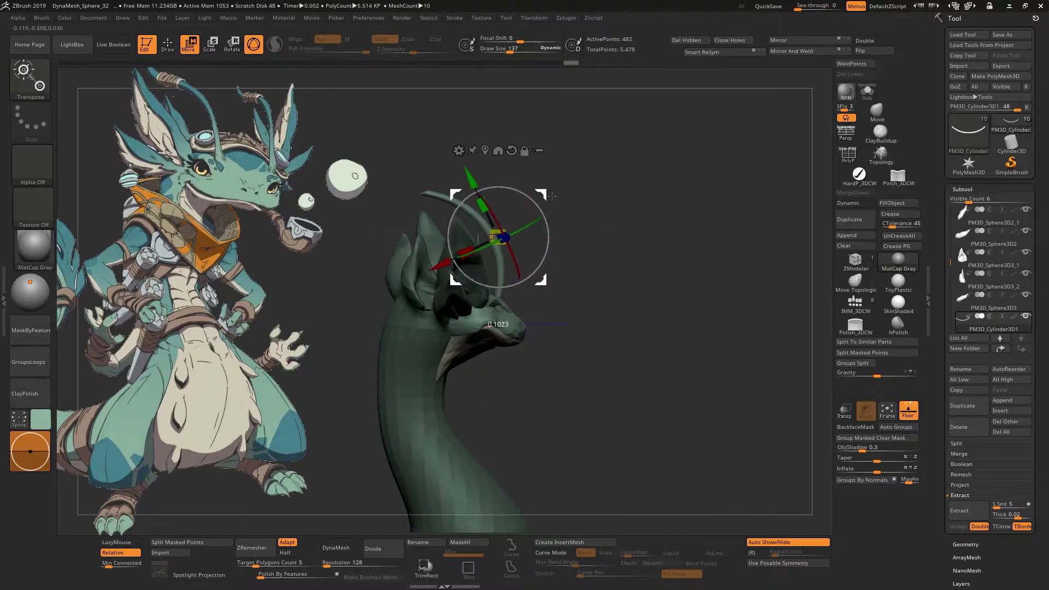
{"action": "left_click_drag", "start_coordinate": [658, 218], "coordinate": [679, 284]}
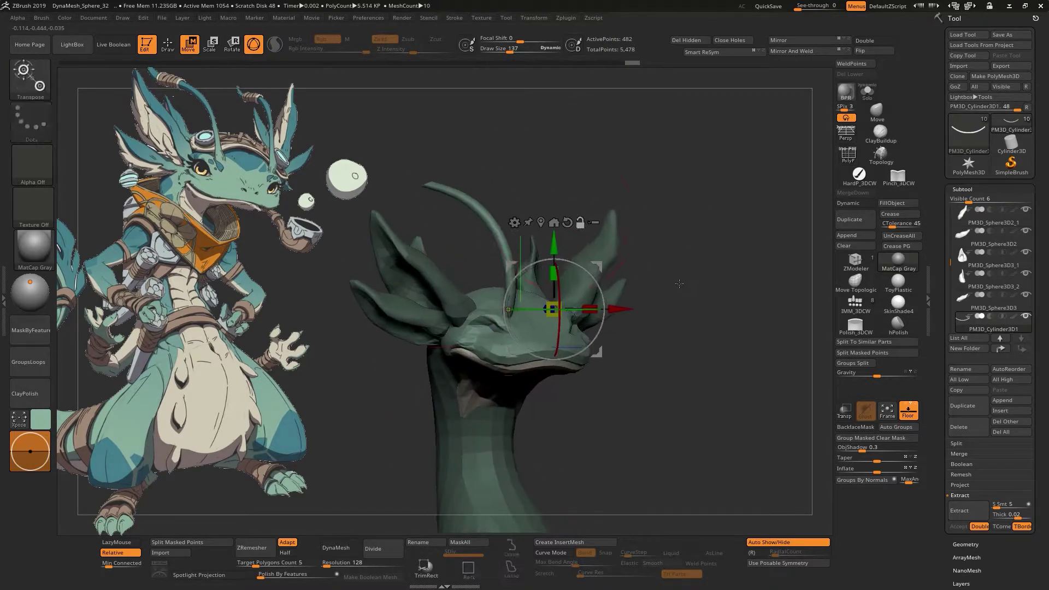
{"action": "left_click_drag", "start_coordinate": [494, 249], "coordinate": [505, 201]}
Bend the antenna with SnakeHook, thicken it with Inflate, and adjust it with Move.
{"action": "left_click", "coordinate": [38, 97]}
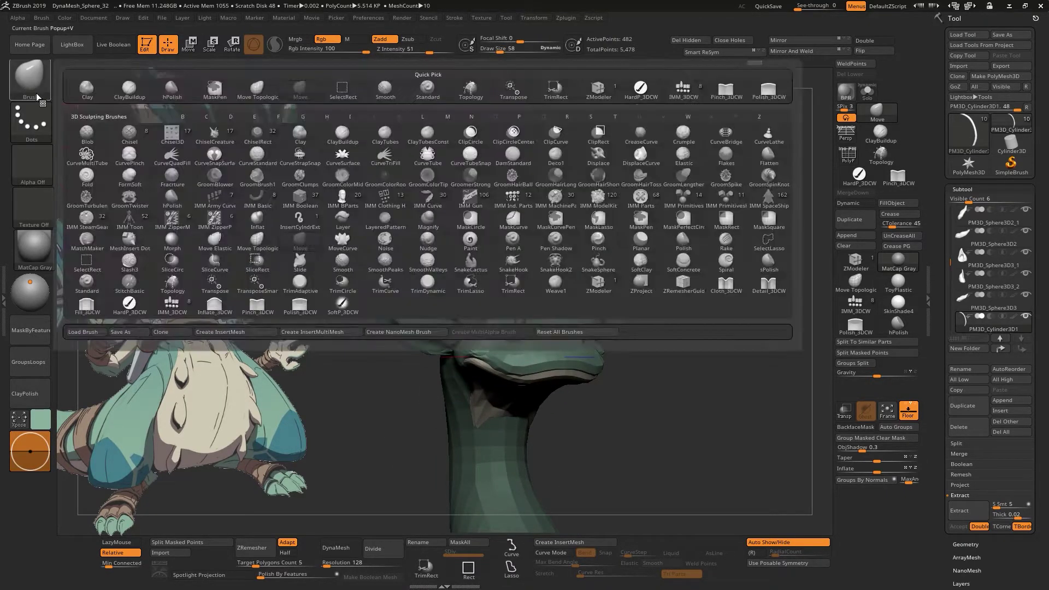
{"action": "left_click", "coordinate": [513, 261]}
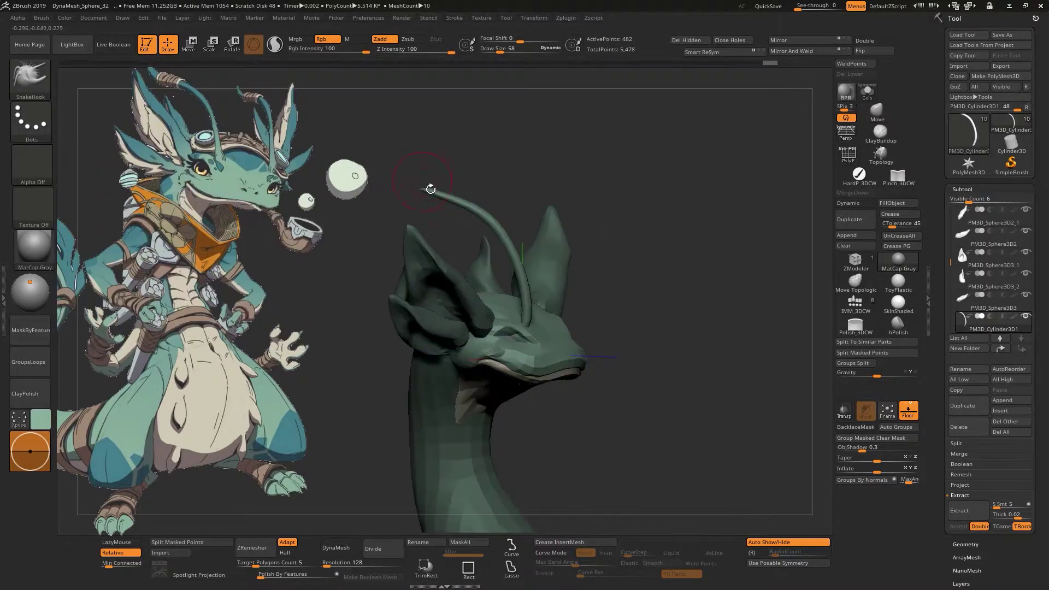
{"action": "mouse_move", "coordinate": [470, 180]}
{"action": "left_mouse_down"}
{"action": "mouse_move", "coordinate": [508, 186]}
{"action": "mouse_move", "coordinate": [481, 180]}
{"action": "mouse_move", "coordinate": [489, 175]}
{"action": "mouse_move", "coordinate": [465, 306]}
{"action": "left_mouse_up"}
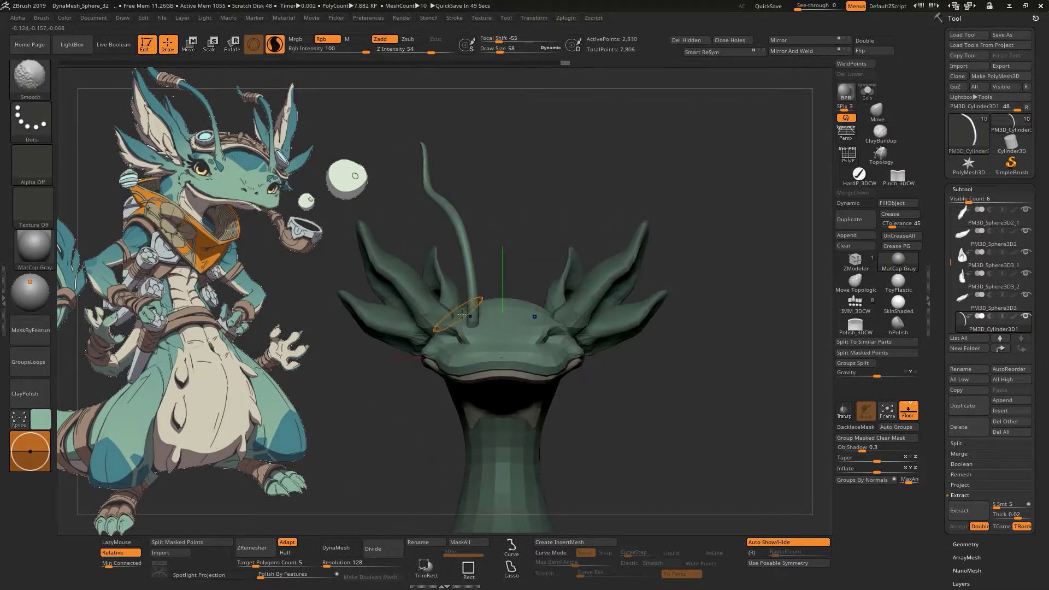
{"action": "key", "text": "b"}
{"action": "key", "text": "i"}
{"action": "key", "text": "n"}
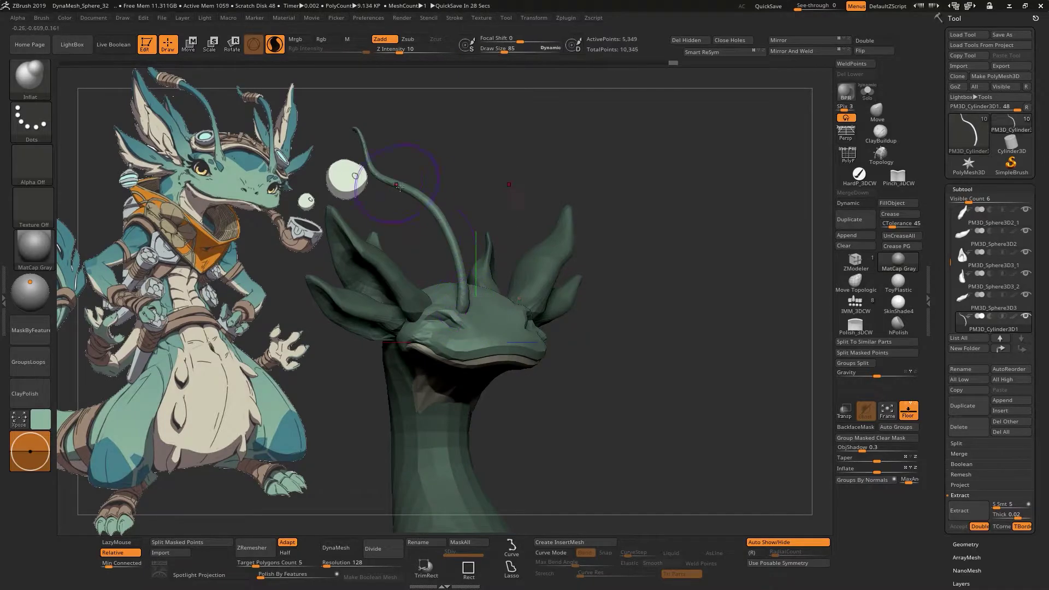
{"action": "left_click_drag", "start_coordinate": [399, 187], "coordinate": [512, 326]}
{"action": "left_click_drag", "start_coordinate": [425, 151], "coordinate": [448, 164]}
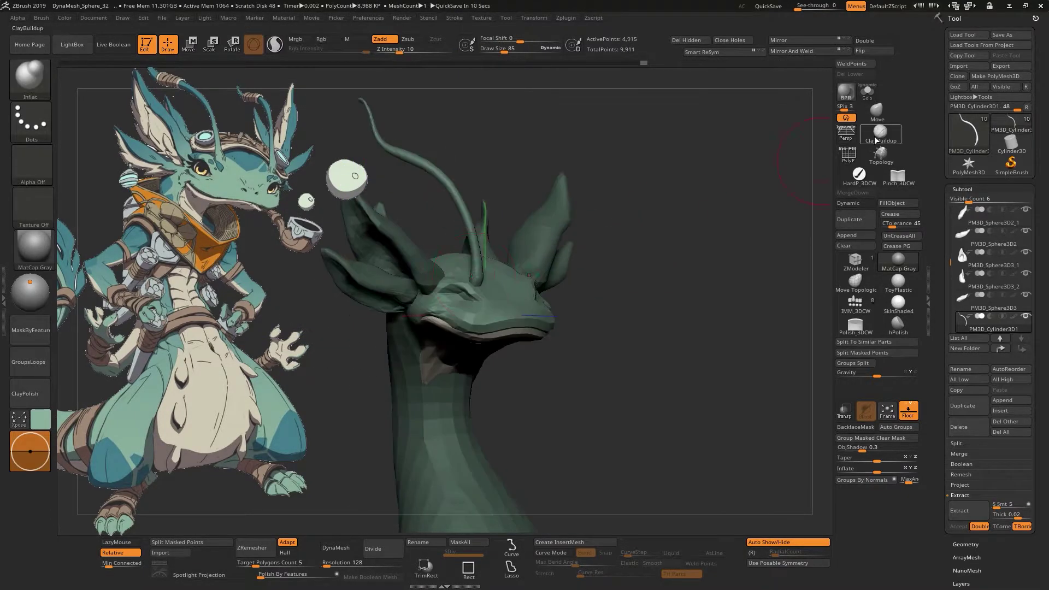
{"action": "key", "text": "b"}
{"action": "key", "text": "m"}
{"action": "key", "text": "v"}
{"action": "mouse_move", "coordinate": [683, 163]}
{"action": "left_mouse_down"}
{"action": "mouse_move", "coordinate": [628, 175]}
{"action": "mouse_move", "coordinate": [549, 273]}
{"action": "mouse_move", "coordinate": [566, 218]}
{"action": "left_mouse_up"}
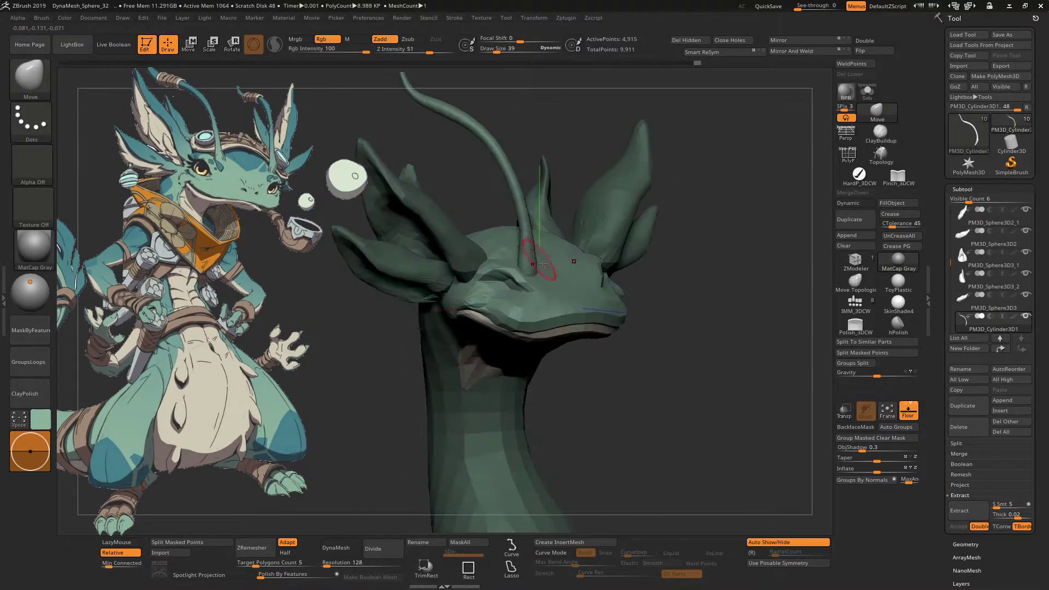
Duplicate the antenna with the gizmo to add a second one beside it.
{"action": "key", "text": "w"}
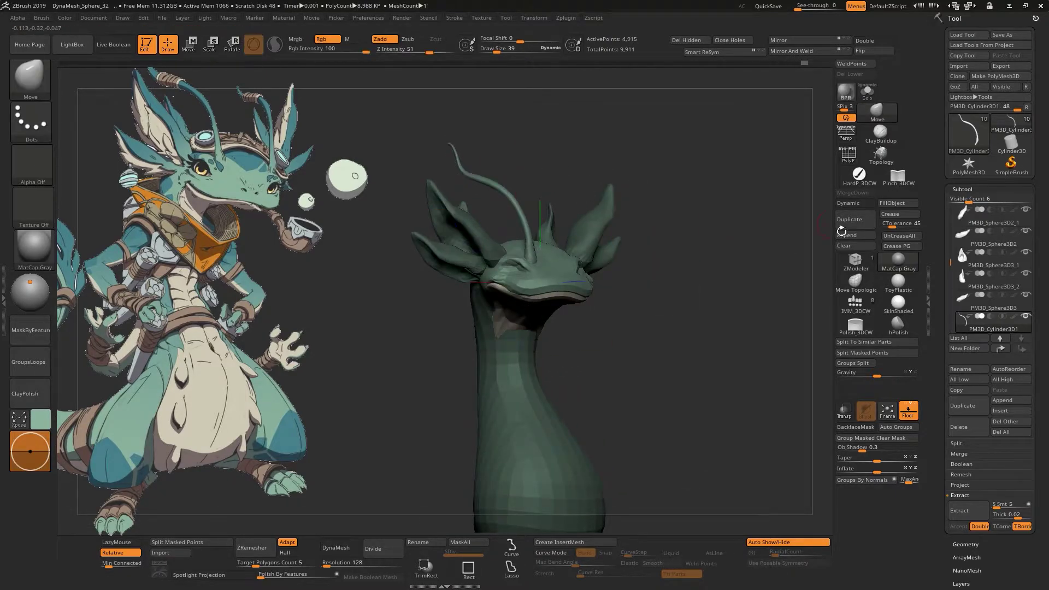
{"action": "mouse_move", "coordinate": [667, 272]}
{"action": "left_mouse_down"}
{"action": "mouse_move", "coordinate": [667, 241]}
{"action": "mouse_move", "coordinate": [539, 220]}
{"action": "mouse_move", "coordinate": [493, 258]}
{"action": "left_mouse_up"}
{"action": "key", "text": "w"}
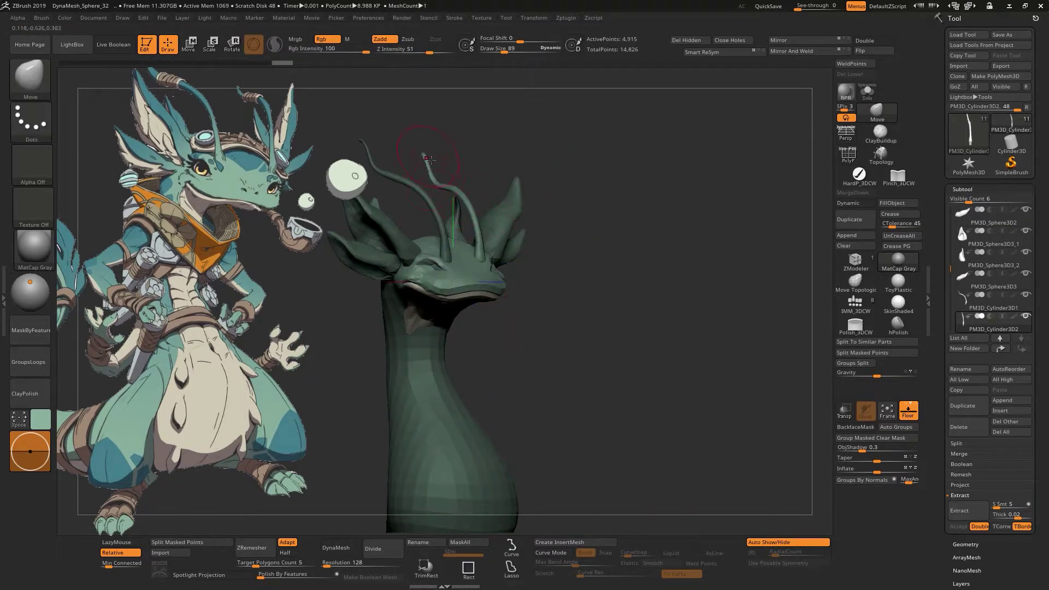
Select the first antenna (PM3D_Cylinder3D1), ZRemesh it, and append a new sphere.
{"action": "left_click_drag", "start_coordinate": [613, 224], "coordinate": [593, 268]}
{"action": "key", "text": "ctrl"}
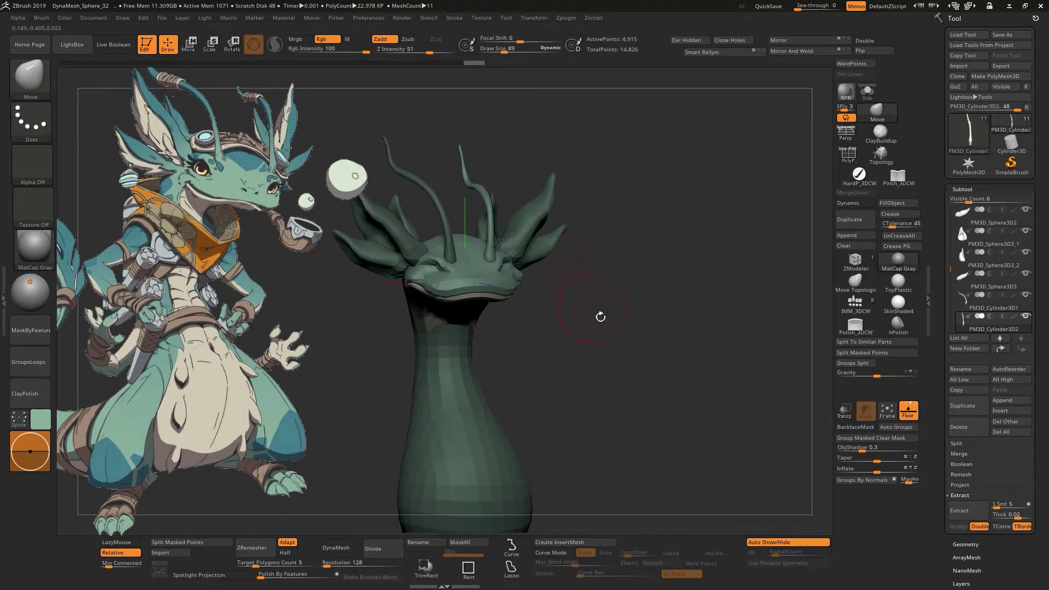
{"action": "mouse_move", "coordinate": [516, 216]}
{"action": "left_mouse_down"}
{"action": "mouse_move", "coordinate": [471, 277]}
{"action": "mouse_move", "coordinate": [589, 276]}
{"action": "left_mouse_up"}
{"action": "left_click", "coordinate": [471, 277], "text": "alt"}
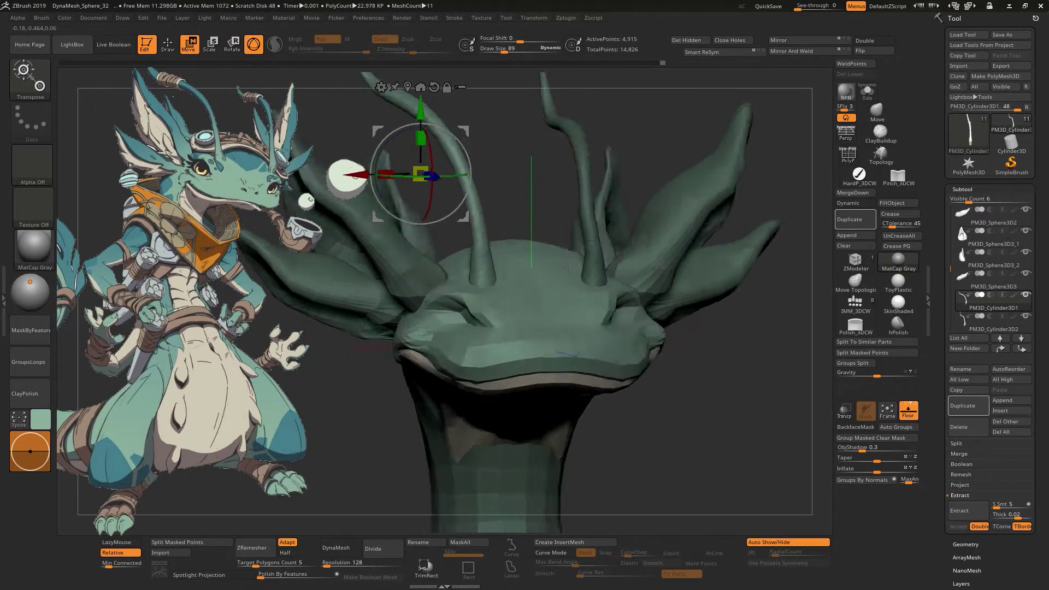
{"action": "key", "text": "q"}
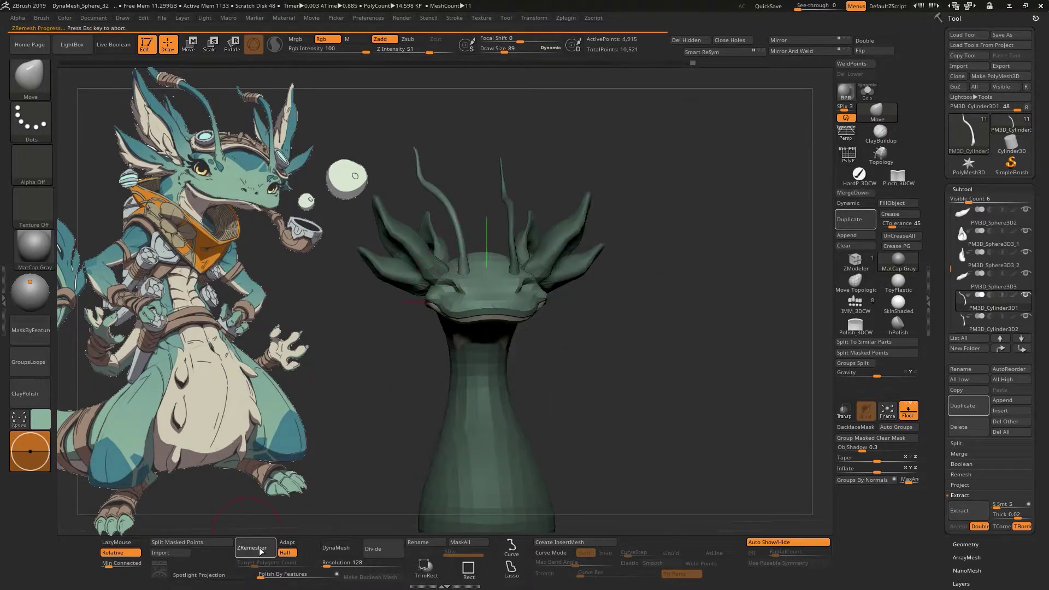
{"action": "left_click_drag", "start_coordinate": [597, 336], "coordinate": [692, 274]}
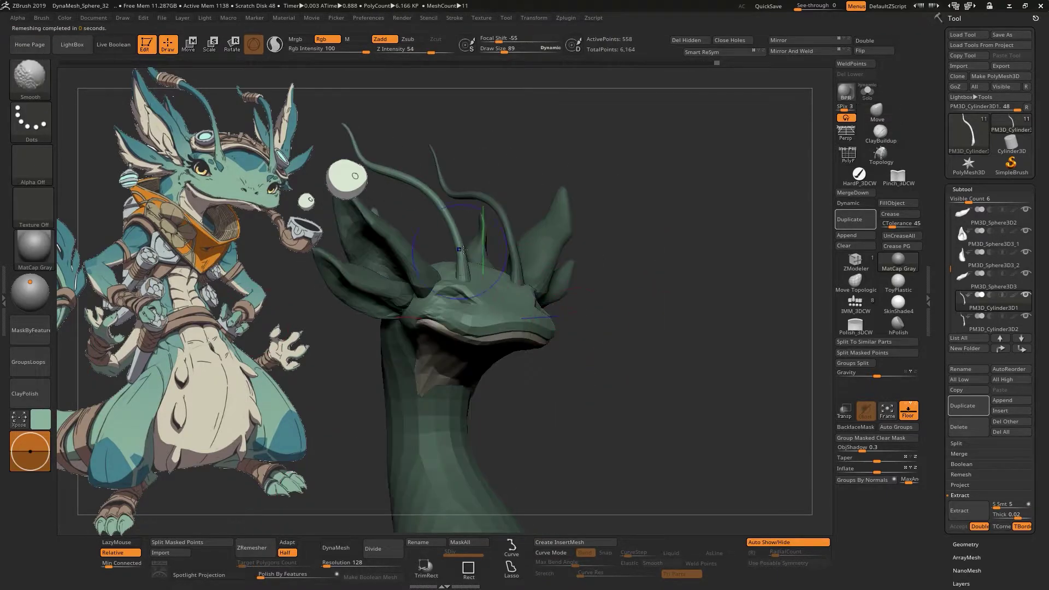
{"action": "left_click", "coordinate": [846, 235]}
Shrink the new sphere and fit it into the side eye socket as the eyeball.
{"action": "key", "text": "w"}
{"action": "left_click_drag", "start_coordinate": [491, 269], "coordinate": [476, 273]}
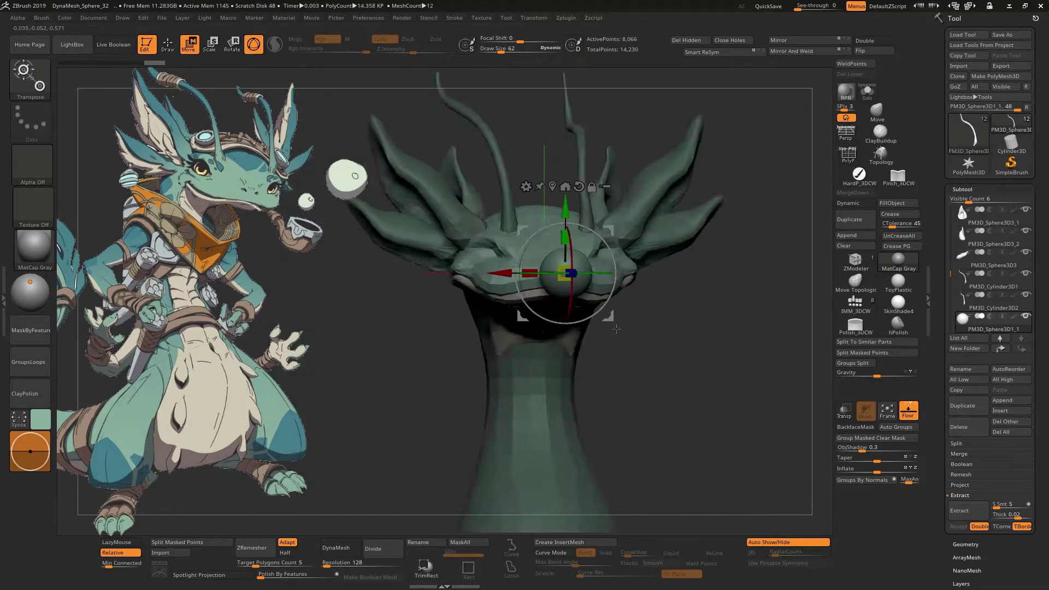
{"action": "mouse_move", "coordinate": [656, 328]}
{"action": "left_mouse_down", "text": "alt"}
{"action": "mouse_move", "coordinate": [622, 340]}
{"action": "mouse_move", "coordinate": [536, 289]}
{"action": "left_mouse_up", "text": "alt"}
{"action": "mouse_move", "coordinate": [683, 393]}
{"action": "left_mouse_down"}
{"action": "mouse_move", "coordinate": [757, 313]}
{"action": "mouse_move", "coordinate": [710, 356]}
{"action": "left_mouse_up"}
{"action": "key", "text": "q"}
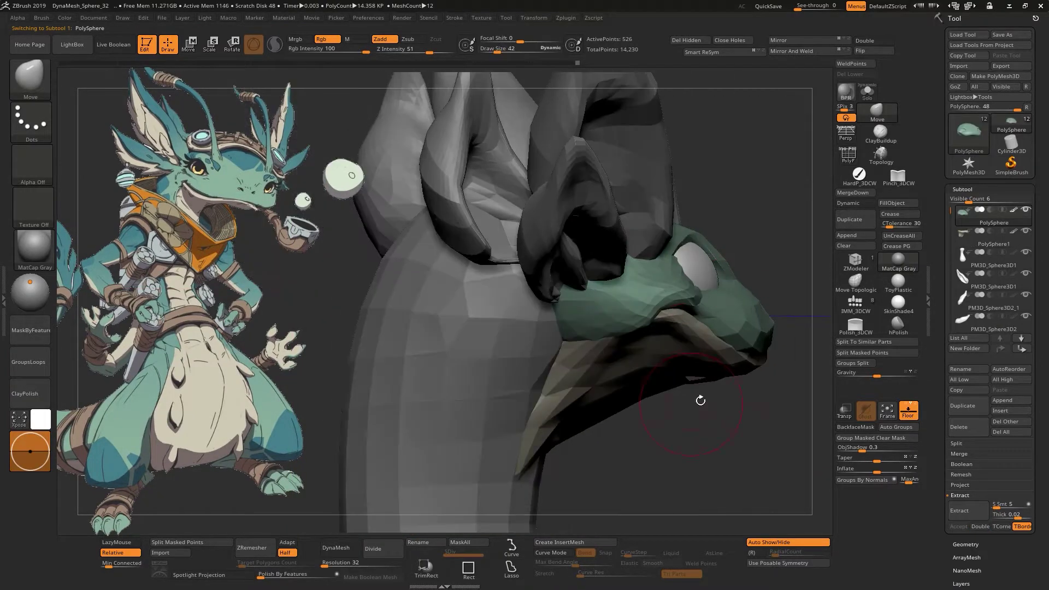
{"action": "mouse_move", "coordinate": [649, 401]}
{"action": "left_mouse_down"}
{"action": "mouse_move", "coordinate": [615, 216]}
{"action": "mouse_move", "coordinate": [645, 252]}
{"action": "mouse_move", "coordinate": [770, 255]}
{"action": "left_mouse_up"}
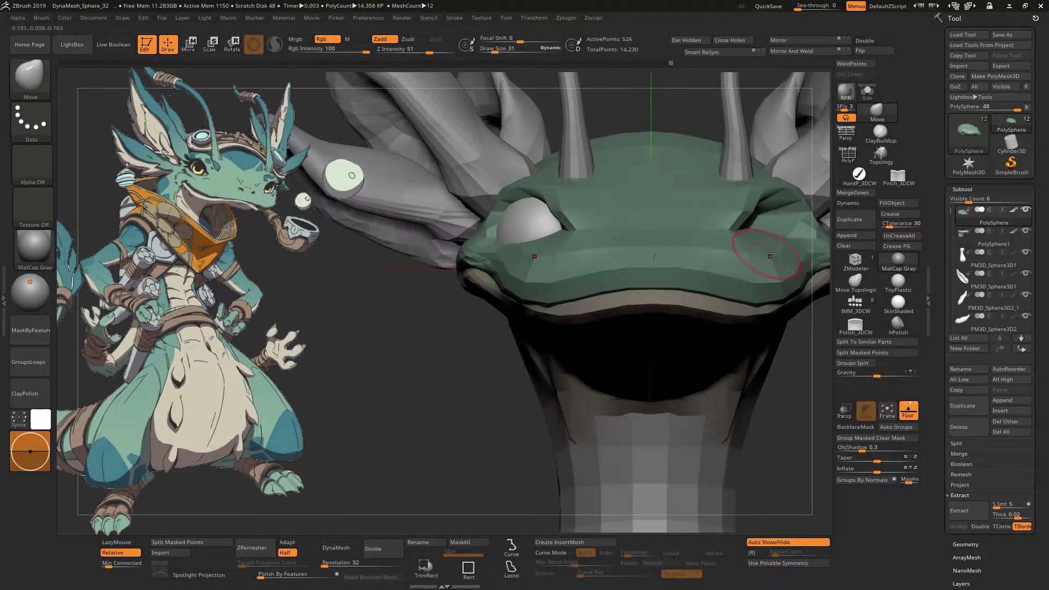
{"action": "left_click_drag", "start_coordinate": [475, 390], "coordinate": [569, 245]}
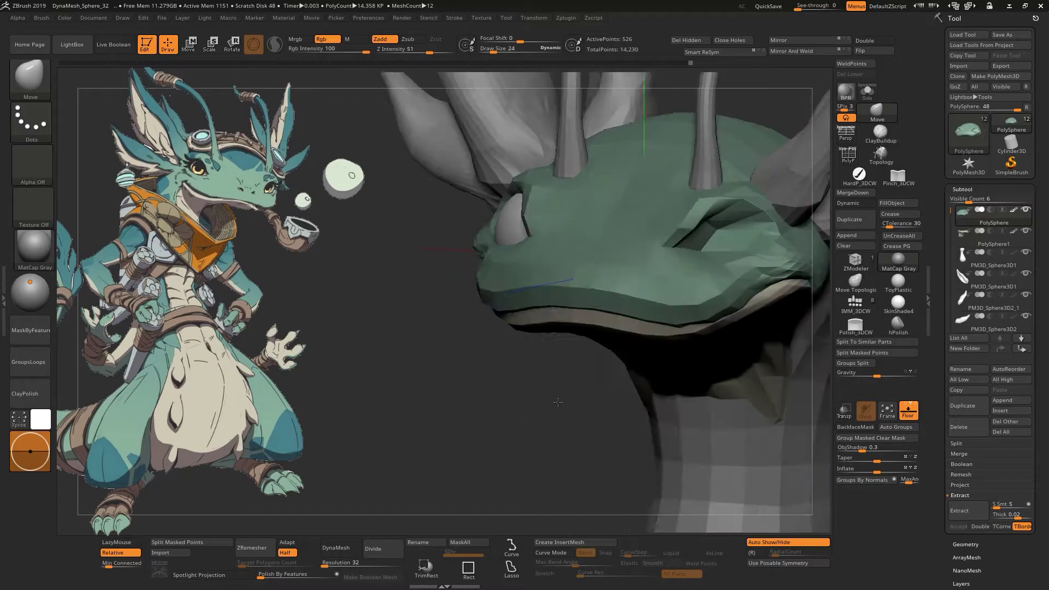
{"action": "mouse_move", "coordinate": [673, 349]}
{"action": "right_mouse_down", "text": "ctrl"}
{"action": "mouse_move", "coordinate": [654, 311]}
{"action": "mouse_move", "coordinate": [655, 348]}
{"action": "right_mouse_up", "text": "ctrl"}
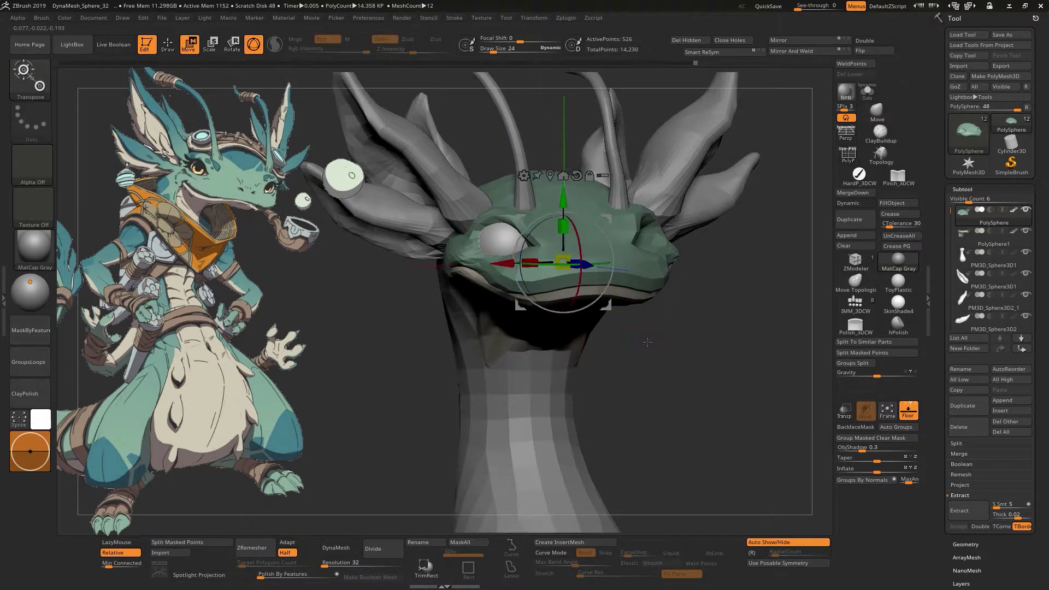
{"action": "mouse_move", "coordinate": [647, 342]}
{"action": "left_mouse_down"}
{"action": "mouse_move", "coordinate": [742, 208]}
{"action": "mouse_move", "coordinate": [730, 328]}
{"action": "mouse_move", "coordinate": [667, 347]}
{"action": "mouse_move", "coordinate": [601, 317]}
{"action": "left_mouse_up"}
Push the head's brow and mouth forms with the Move brush, checking front and profile views.
{"action": "key", "text": "q"}
{"action": "left_click", "coordinate": [567, 294], "text": "alt"}
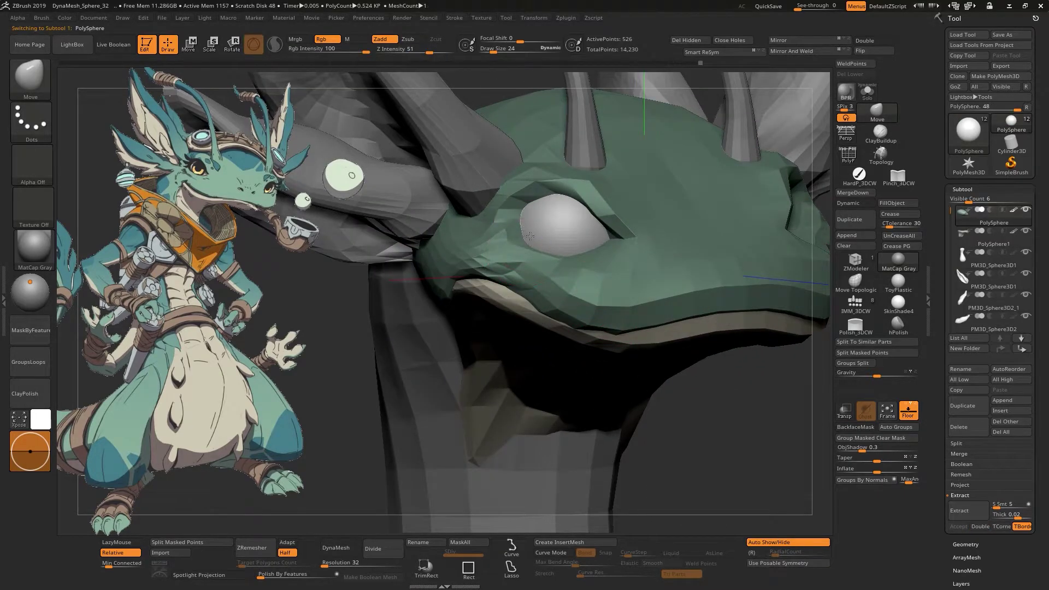
{"action": "right_click_drag", "start_coordinate": [530, 235], "coordinate": [409, 225]}
{"action": "right_click_drag", "start_coordinate": [392, 402], "coordinate": [429, 298]}
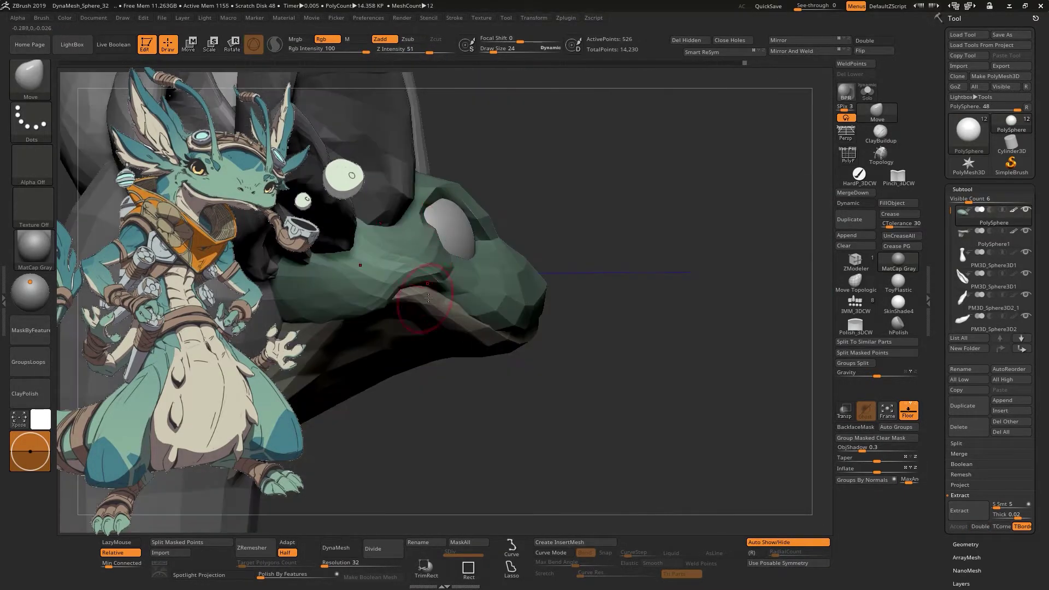
{"action": "mouse_move", "coordinate": [437, 228]}
{"action": "right_mouse_down"}
{"action": "mouse_move", "coordinate": [509, 215]}
{"action": "mouse_move", "coordinate": [549, 350]}
{"action": "mouse_move", "coordinate": [432, 294]}
{"action": "right_mouse_up"}
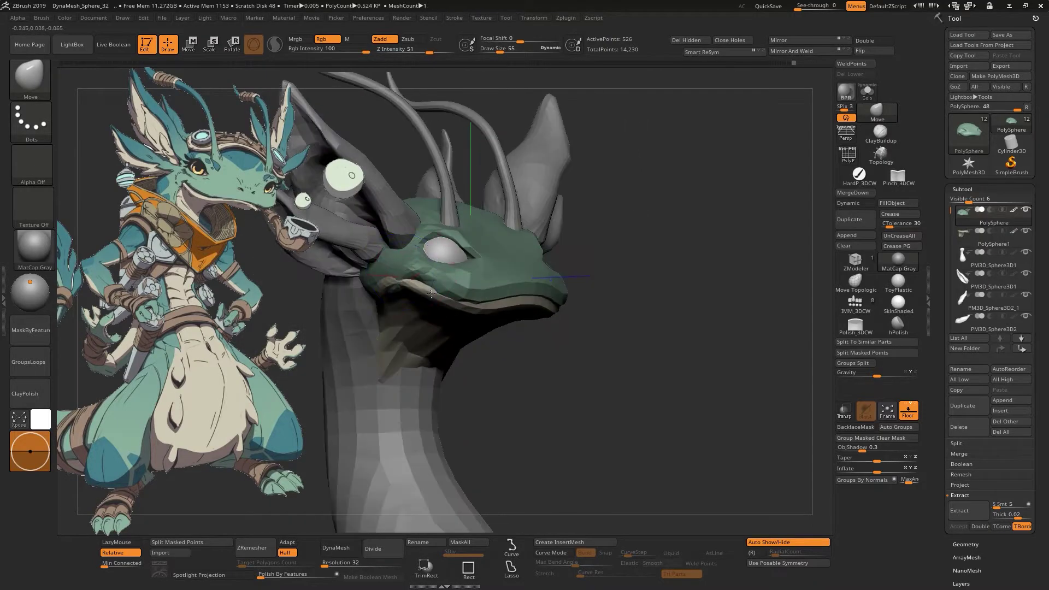
{"action": "right_click_drag", "start_coordinate": [518, 340], "coordinate": [412, 312]}
Reshape the eyelids, alternating between the PolySphere1 and PM3D_Sphere3D1 parts from frontal angles.
{"action": "left_click", "coordinate": [412, 312], "text": "alt"}
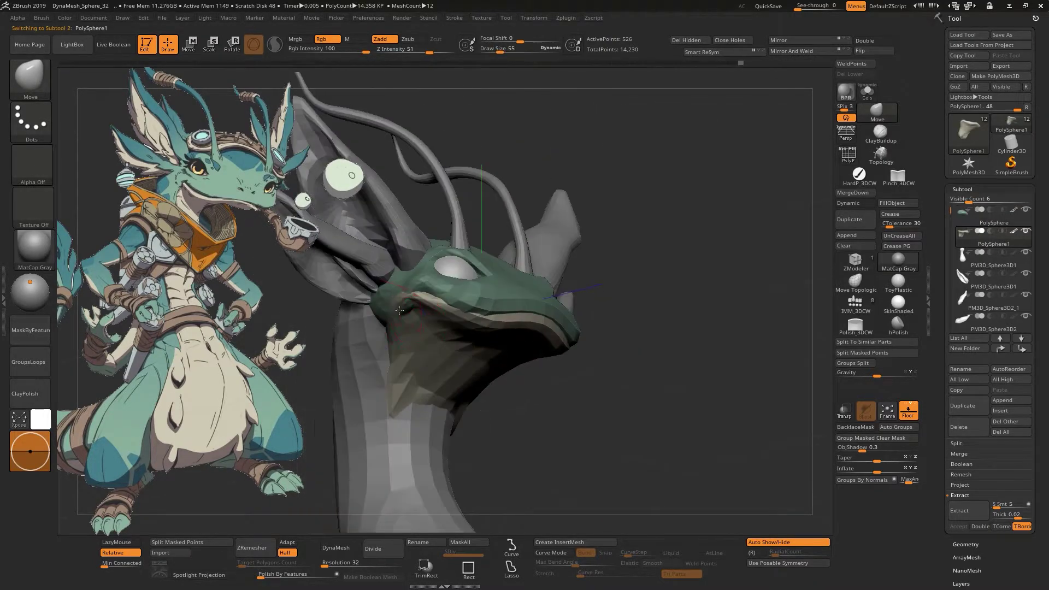
{"action": "mouse_move", "coordinate": [439, 330]}
{"action": "right_mouse_down", "text": "shift"}
{"action": "mouse_move", "coordinate": [567, 328]}
{"action": "mouse_move", "coordinate": [515, 277]}
{"action": "right_mouse_up", "text": "shift"}
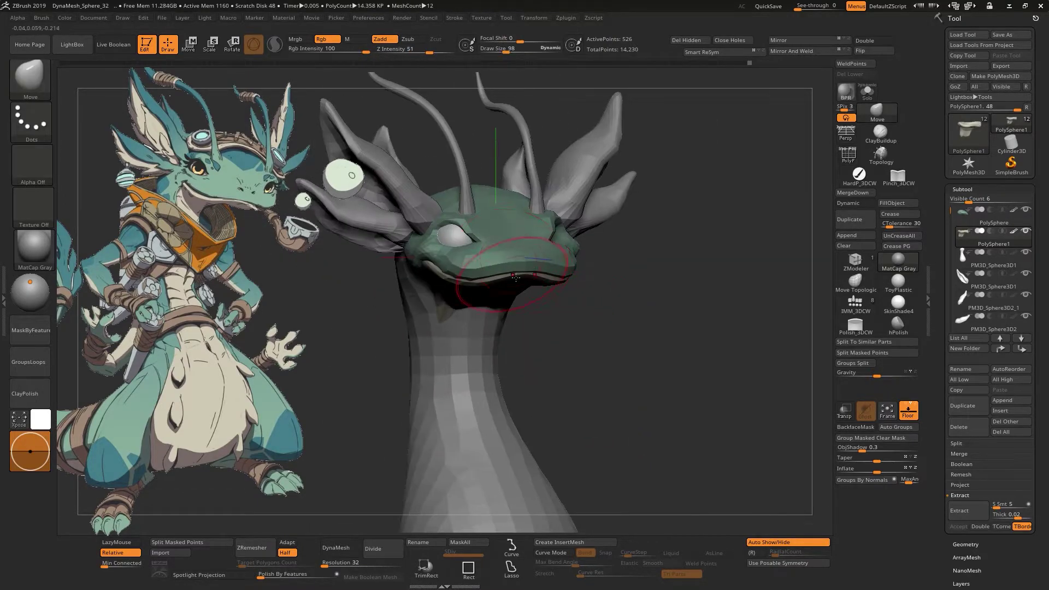
{"action": "mouse_move", "coordinate": [557, 320]}
{"action": "right_mouse_down"}
{"action": "mouse_move", "coordinate": [410, 356]}
{"action": "mouse_move", "coordinate": [471, 229]}
{"action": "mouse_move", "coordinate": [610, 299]}
{"action": "right_mouse_up"}
{"action": "left_click", "coordinate": [462, 232], "text": "alt"}
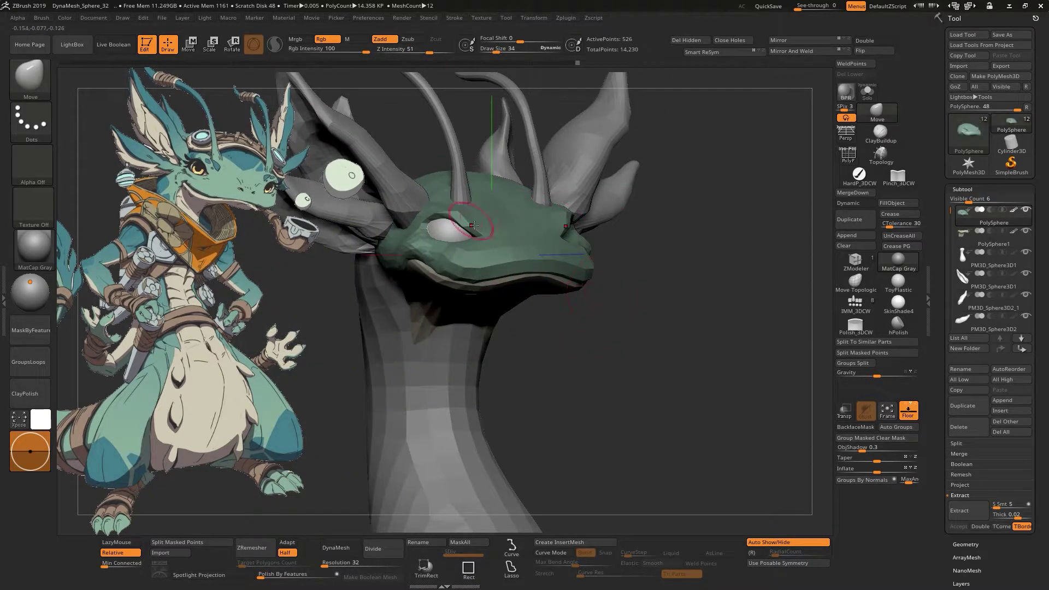
{"action": "mouse_move", "coordinate": [449, 206]}
{"action": "right_mouse_down"}
{"action": "mouse_move", "coordinate": [425, 239]}
{"action": "mouse_move", "coordinate": [449, 316]}
{"action": "mouse_move", "coordinate": [632, 316]}
{"action": "right_mouse_up"}
{"action": "mouse_move", "coordinate": [628, 272]}
{"action": "right_mouse_down"}
{"action": "mouse_move", "coordinate": [792, 85]}
{"action": "mouse_move", "coordinate": [663, 316]}
{"action": "mouse_move", "coordinate": [703, 304]}
{"action": "mouse_move", "coordinate": [474, 239]}
{"action": "mouse_move", "coordinate": [645, 312]}
{"action": "right_mouse_up"}
{"action": "left_click", "coordinate": [547, 232], "text": "alt"}
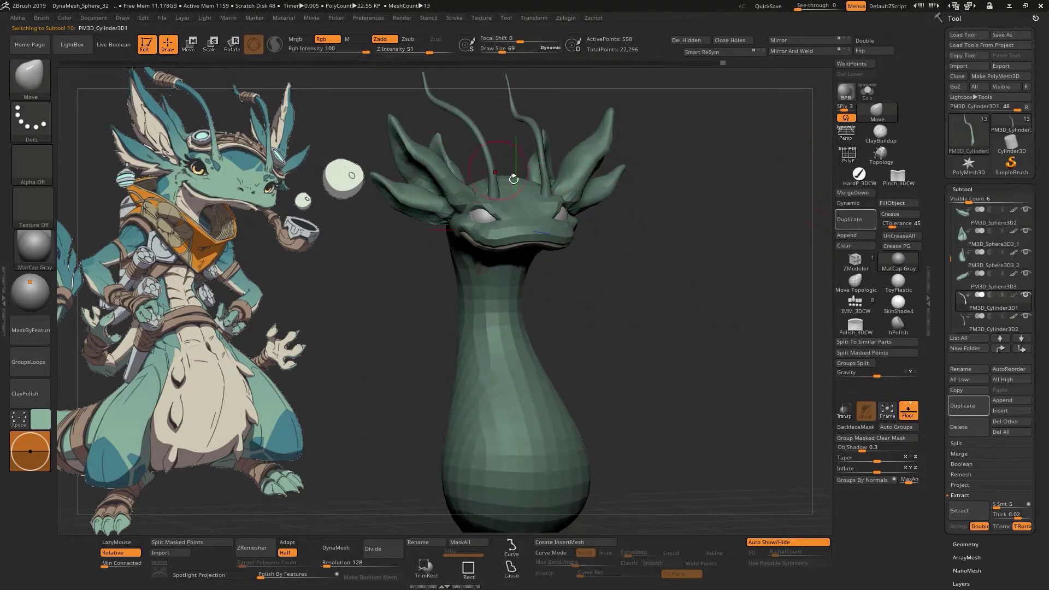
Smooth the PM3D_Sphere3D1 head and neck and inspect it from frontal and three-quarter views.
{"action": "left_click", "coordinate": [481, 265], "text": "alt"}
{"action": "mouse_move", "coordinate": [633, 291]}
{"action": "right_mouse_down"}
{"action": "mouse_move", "coordinate": [581, 290]}
{"action": "mouse_move", "coordinate": [579, 306]}
{"action": "right_mouse_up"}
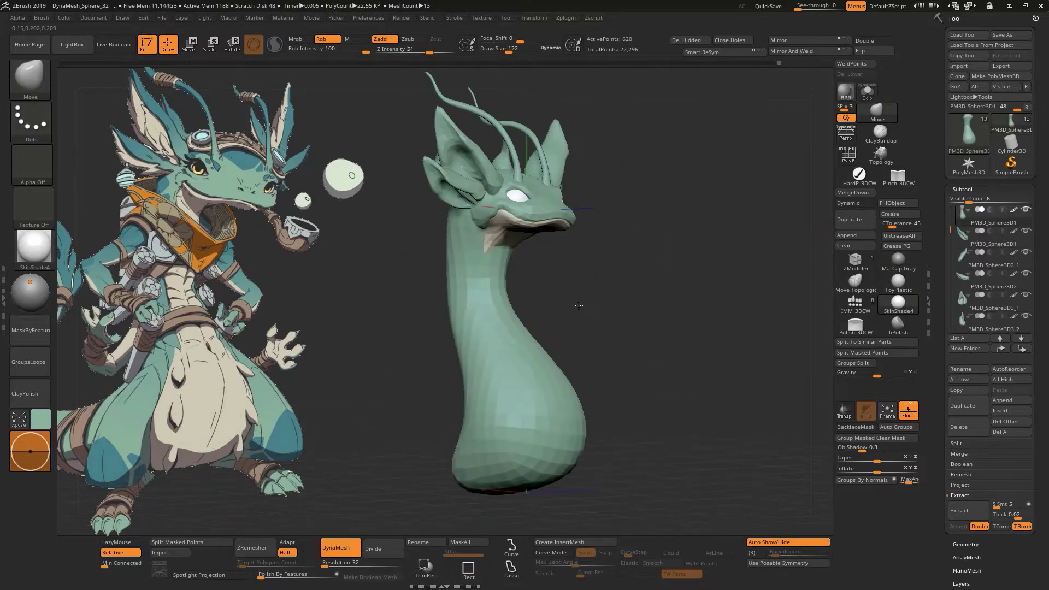
{"action": "right_click_drag", "start_coordinate": [500, 269], "coordinate": [589, 306]}
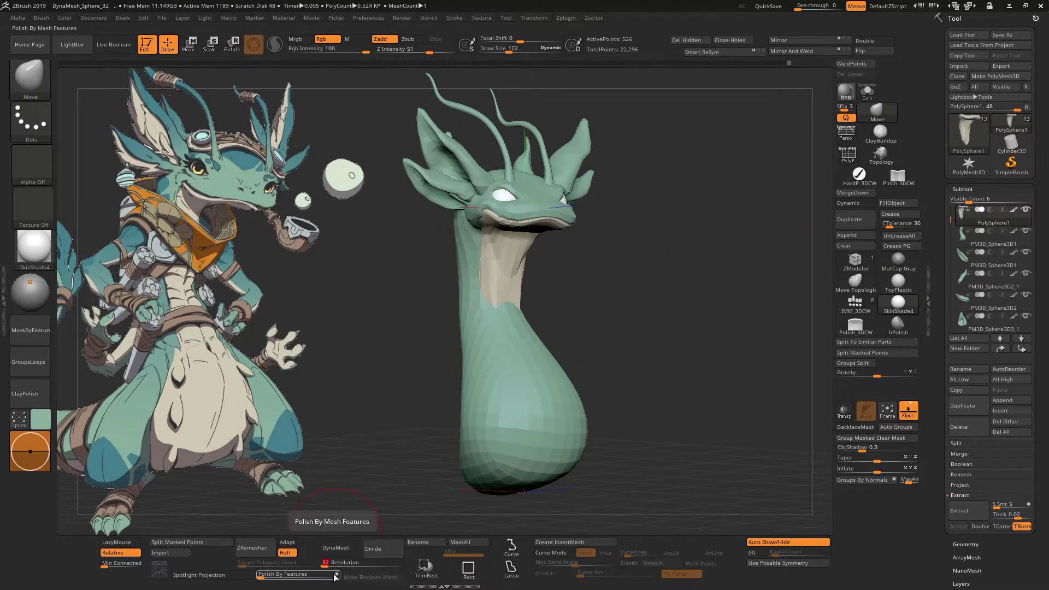
{"action": "mouse_move", "coordinate": [525, 387]}
{"action": "right_mouse_down"}
{"action": "mouse_move", "coordinate": [486, 298]}
{"action": "mouse_move", "coordinate": [496, 317]}
{"action": "right_mouse_up"}
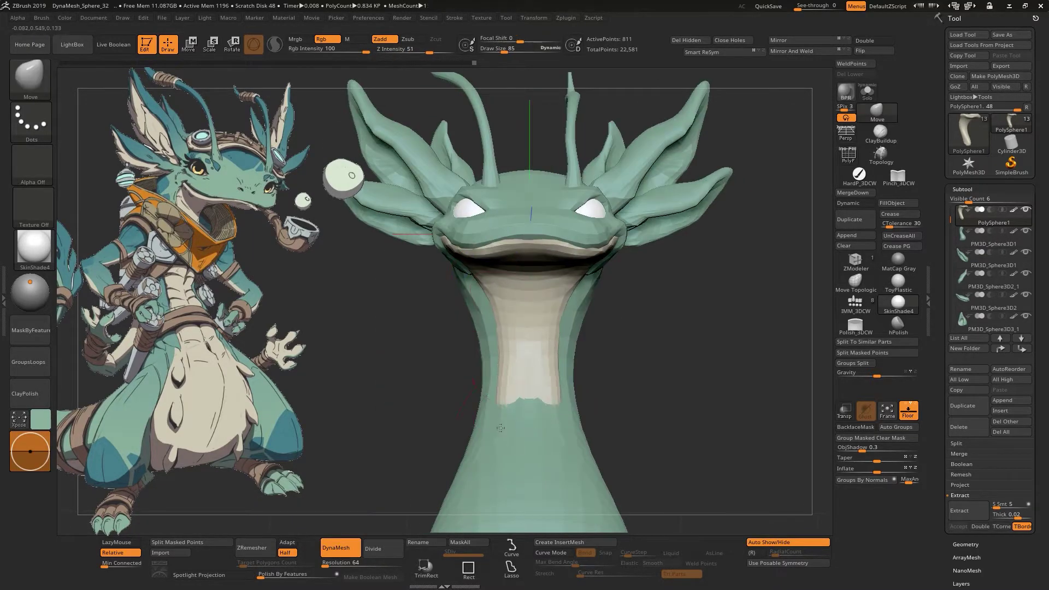
{"action": "mouse_move", "coordinate": [501, 428]}
{"action": "right_mouse_down"}
{"action": "mouse_move", "coordinate": [532, 421]}
{"action": "mouse_move", "coordinate": [482, 309]}
{"action": "mouse_move", "coordinate": [497, 303]}
{"action": "mouse_move", "coordinate": [574, 322]}
{"action": "mouse_move", "coordinate": [722, 277]}
{"action": "mouse_move", "coordinate": [707, 252]}
{"action": "right_mouse_up"}
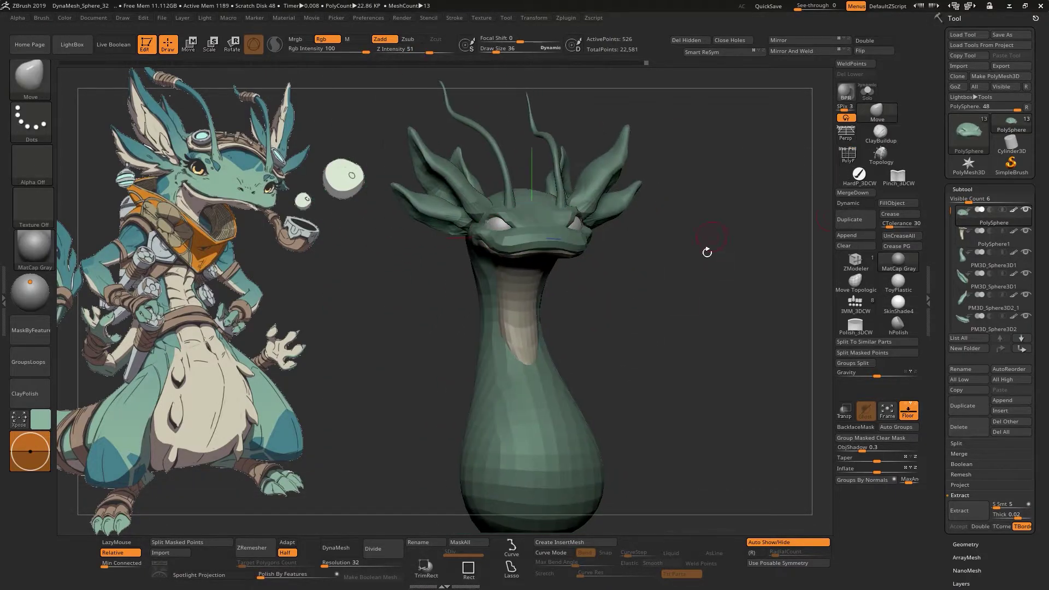
Append a sphere, stretch it into a long column with Transpose, and ZRemesh it.
{"action": "left_click", "coordinate": [825, 240]}
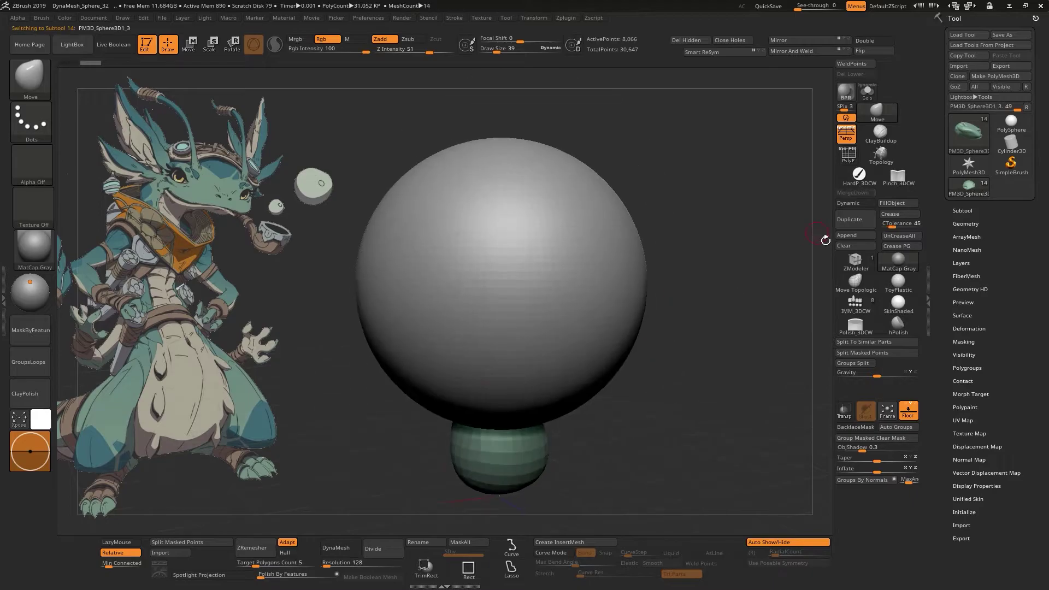
{"action": "key", "text": "w"}
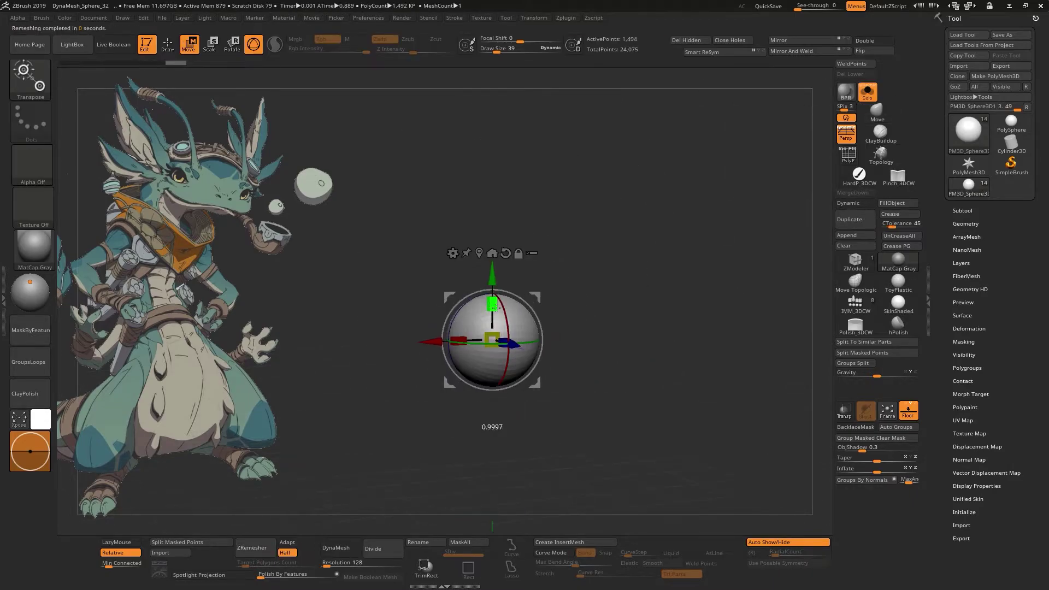
{"action": "key", "text": "q"}
{"action": "left_click_drag", "start_coordinate": [548, 308], "coordinate": [579, 309]}
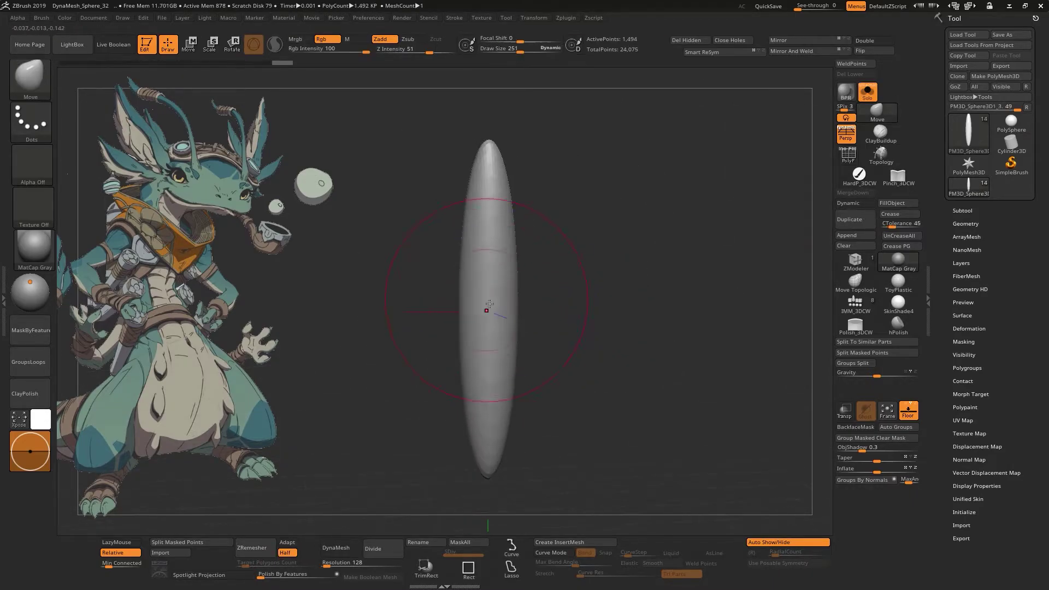
{"action": "left_click", "coordinate": [271, 549]}
Taper the column with ClayBuildup and Smooth strokes, then append an egg-shaped sphere on top.
{"action": "left_click_drag", "start_coordinate": [491, 371], "coordinate": [492, 269], "text": "shift"}
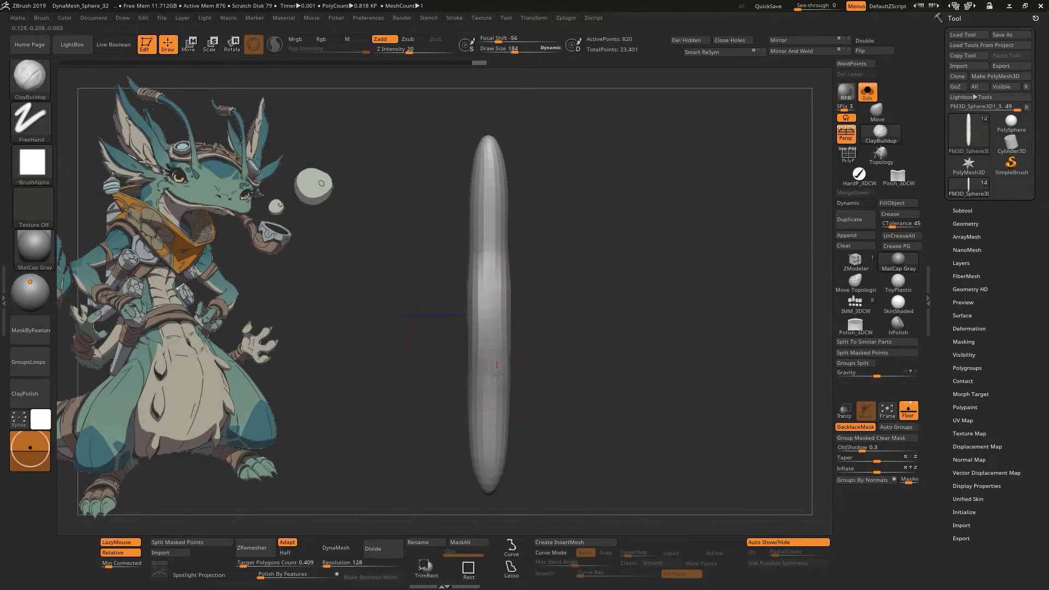
{"action": "left_click_drag", "start_coordinate": [499, 375], "coordinate": [549, 269]}
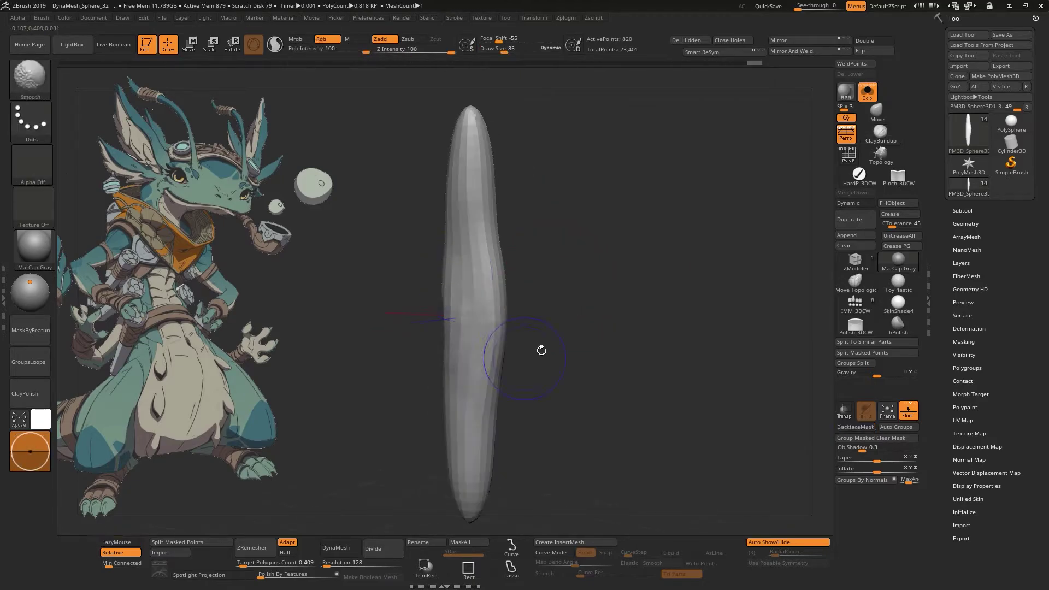
{"action": "left_click_drag", "start_coordinate": [538, 349], "coordinate": [470, 271]}
{"action": "left_click_drag", "start_coordinate": [524, 295], "coordinate": [563, 341]}
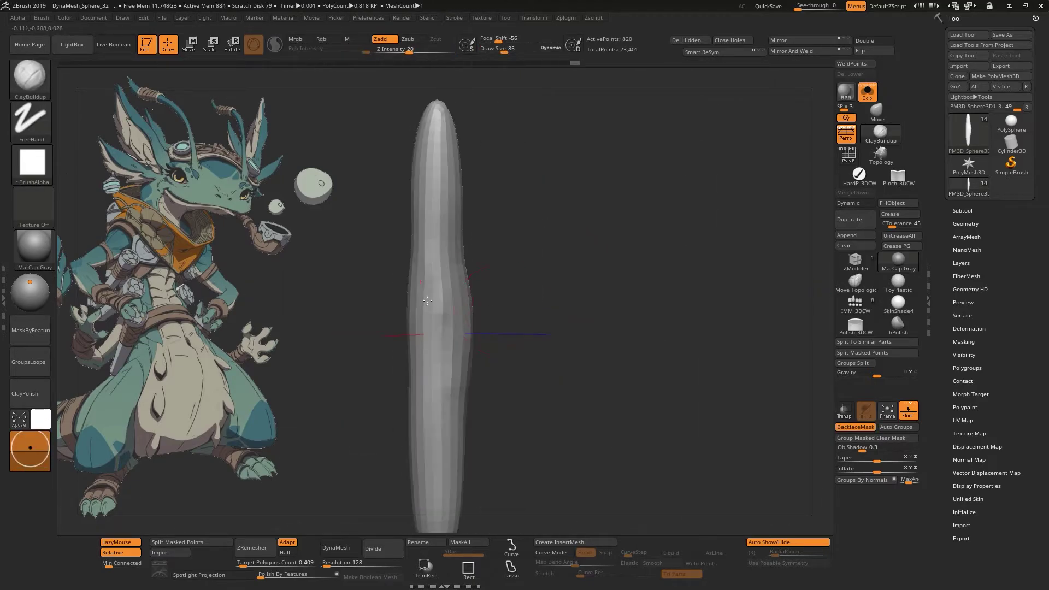
{"action": "mouse_move", "coordinate": [444, 386]}
{"action": "left_mouse_down", "text": "alt"}
{"action": "mouse_move", "coordinate": [543, 333]}
{"action": "mouse_move", "coordinate": [590, 346]}
{"action": "left_mouse_up", "text": "alt"}
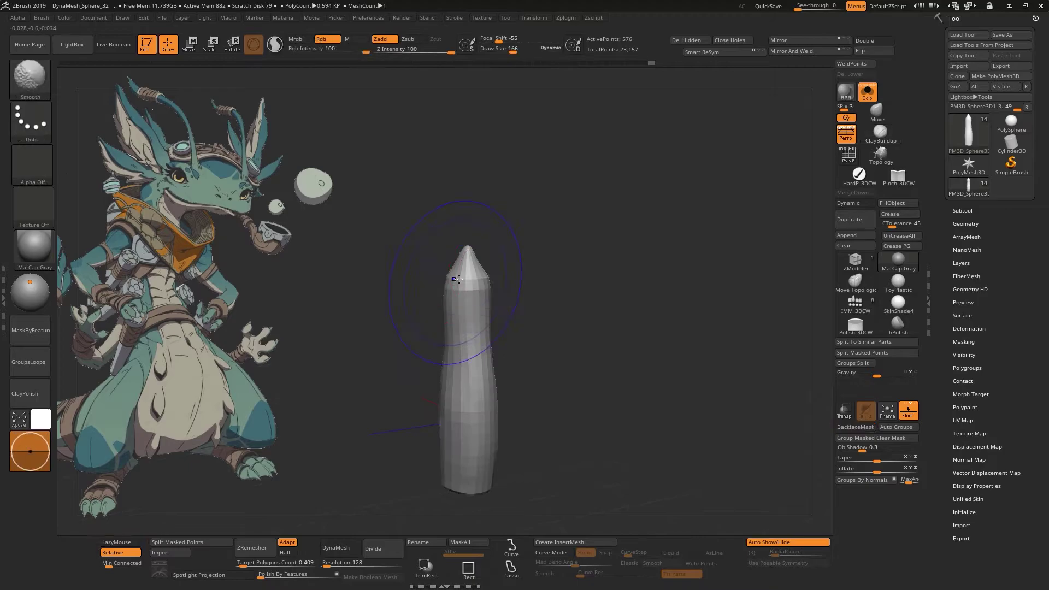
{"action": "key", "text": "w"}
{"action": "left_click", "coordinate": [847, 235]}
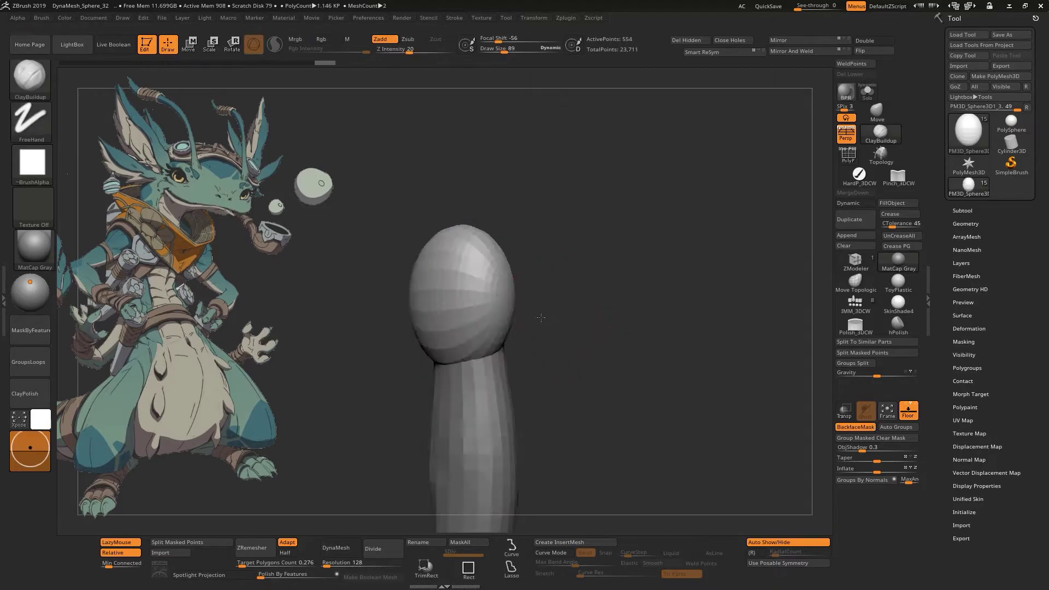
Reshape the lower part of the egg-shaped cap with the Move brush.
{"action": "right_click_drag", "start_coordinate": [513, 289], "coordinate": [448, 313]}
{"action": "key", "text": "b"}
{"action": "key", "text": "m"}
{"action": "key", "text": "v"}
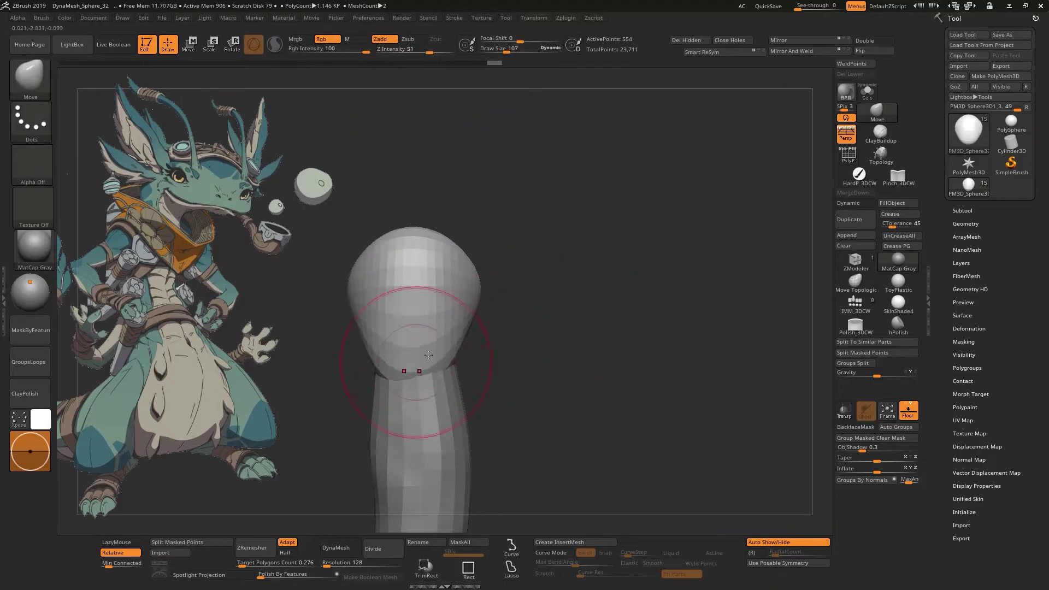
{"action": "mouse_move", "coordinate": [398, 351]}
{"action": "right_mouse_down"}
{"action": "mouse_move", "coordinate": [397, 262]}
{"action": "mouse_move", "coordinate": [448, 315]}
{"action": "right_mouse_up"}
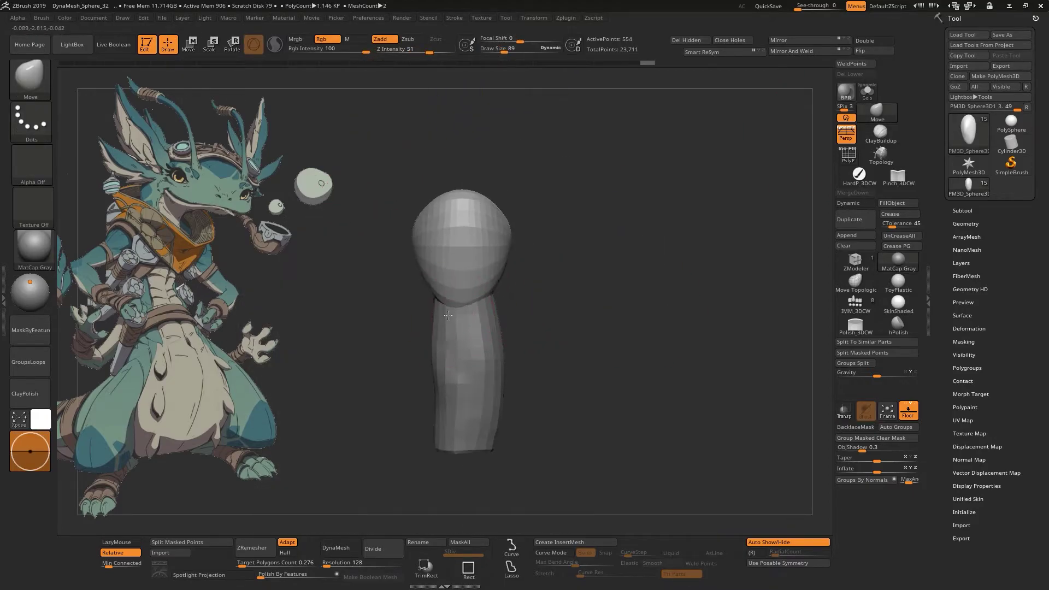
{"action": "right_click_drag", "start_coordinate": [496, 286], "coordinate": [585, 316]}
Bend the column and fuse the cap into it with the Move brush, then append a new sphere.
{"action": "left_click", "coordinate": [505, 386], "text": "alt"}
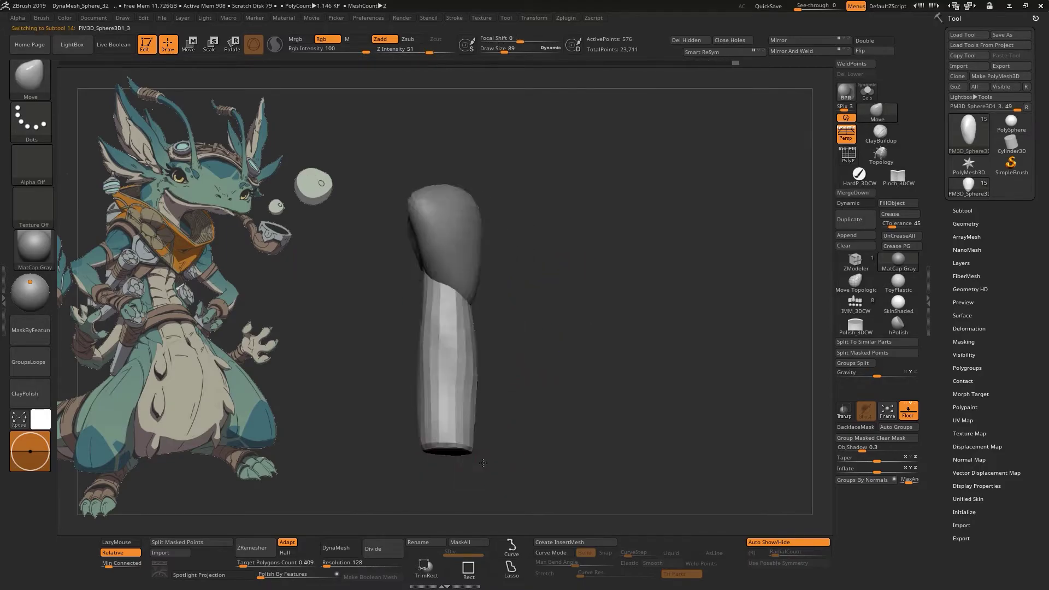
{"action": "right_click_drag", "start_coordinate": [483, 462], "coordinate": [479, 385]}
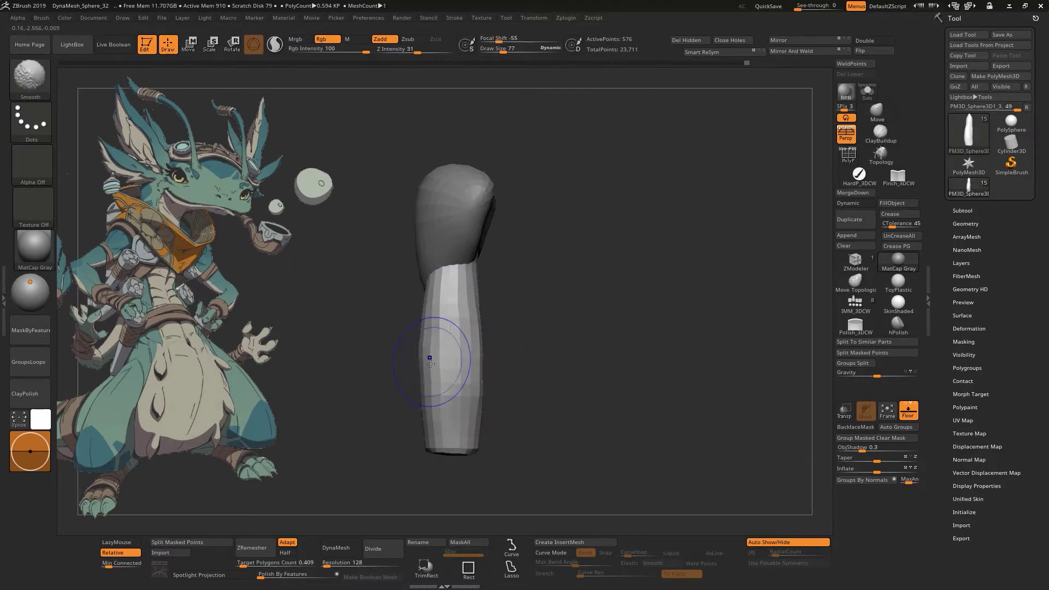
{"action": "right_click_drag", "start_coordinate": [430, 361], "coordinate": [511, 312]}
{"action": "left_click", "coordinate": [426, 241], "text": "alt"}
{"action": "mouse_move", "coordinate": [426, 241]}
{"action": "right_mouse_down"}
{"action": "mouse_move", "coordinate": [468, 268]}
{"action": "mouse_move", "coordinate": [551, 359]}
{"action": "right_mouse_up"}
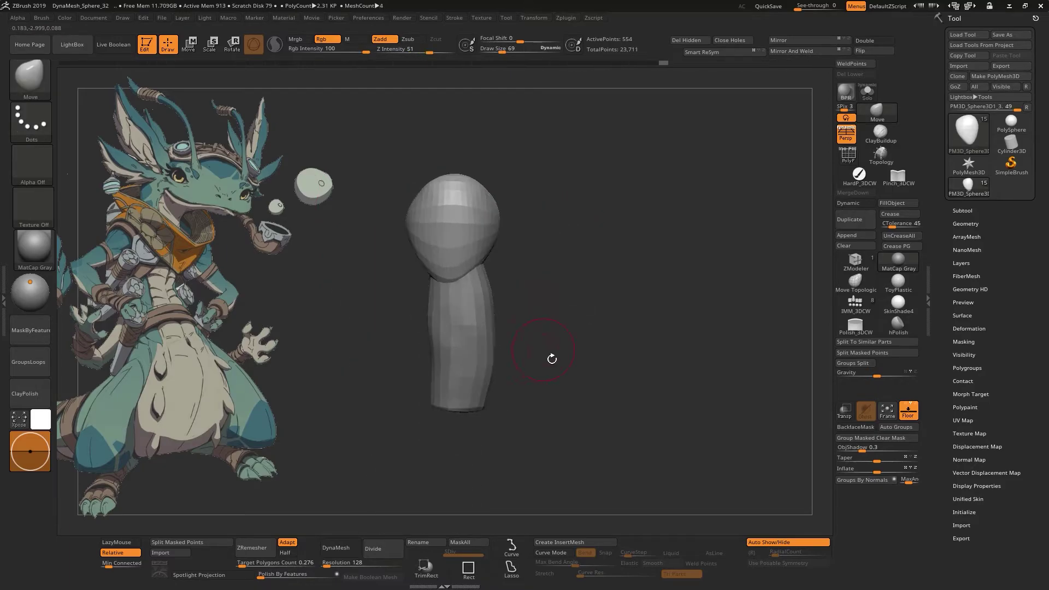
{"action": "mouse_move", "coordinate": [459, 387]}
{"action": "right_mouse_down"}
{"action": "mouse_move", "coordinate": [456, 295]}
{"action": "mouse_move", "coordinate": [525, 309]}
{"action": "mouse_move", "coordinate": [537, 340]}
{"action": "mouse_move", "coordinate": [465, 304]}
{"action": "mouse_move", "coordinate": [475, 298]}
{"action": "mouse_move", "coordinate": [435, 288]}
{"action": "mouse_move", "coordinate": [465, 262]}
{"action": "mouse_move", "coordinate": [437, 243]}
{"action": "mouse_move", "coordinate": [446, 211]}
{"action": "mouse_move", "coordinate": [563, 200]}
{"action": "mouse_move", "coordinate": [452, 192]}
{"action": "mouse_move", "coordinate": [351, 257]}
{"action": "mouse_move", "coordinate": [419, 333]}
{"action": "mouse_move", "coordinate": [492, 341]}
{"action": "right_mouse_up"}
{"action": "left_click", "coordinate": [419, 333], "text": "alt"}
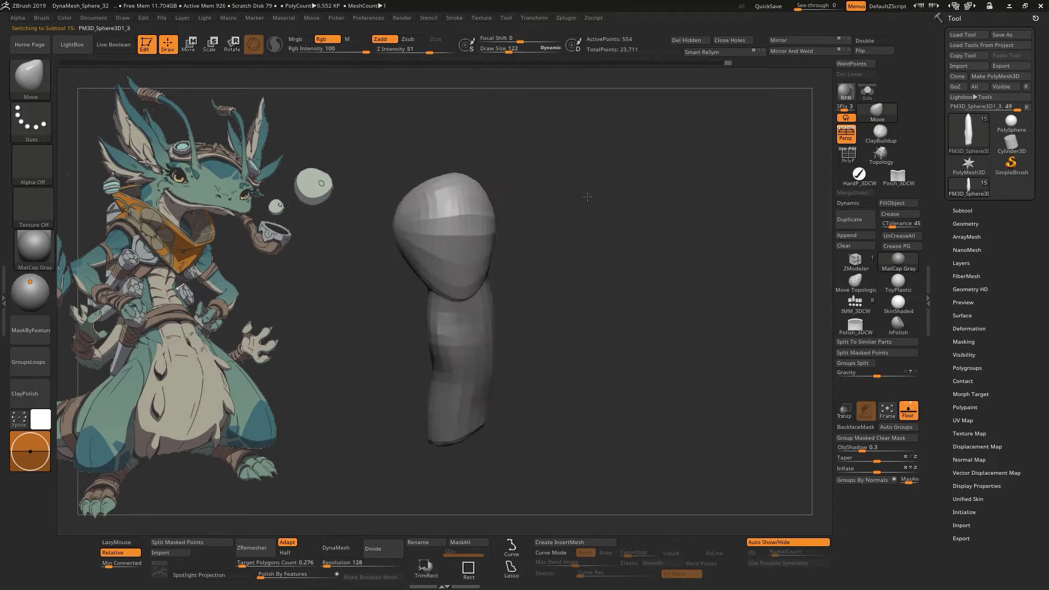
{"action": "right_click_drag", "start_coordinate": [587, 196], "coordinate": [448, 223]}
{"action": "mouse_move", "coordinate": [495, 260]}
{"action": "right_mouse_down"}
{"action": "mouse_move", "coordinate": [485, 219]}
{"action": "mouse_move", "coordinate": [580, 312]}
{"action": "right_mouse_up"}
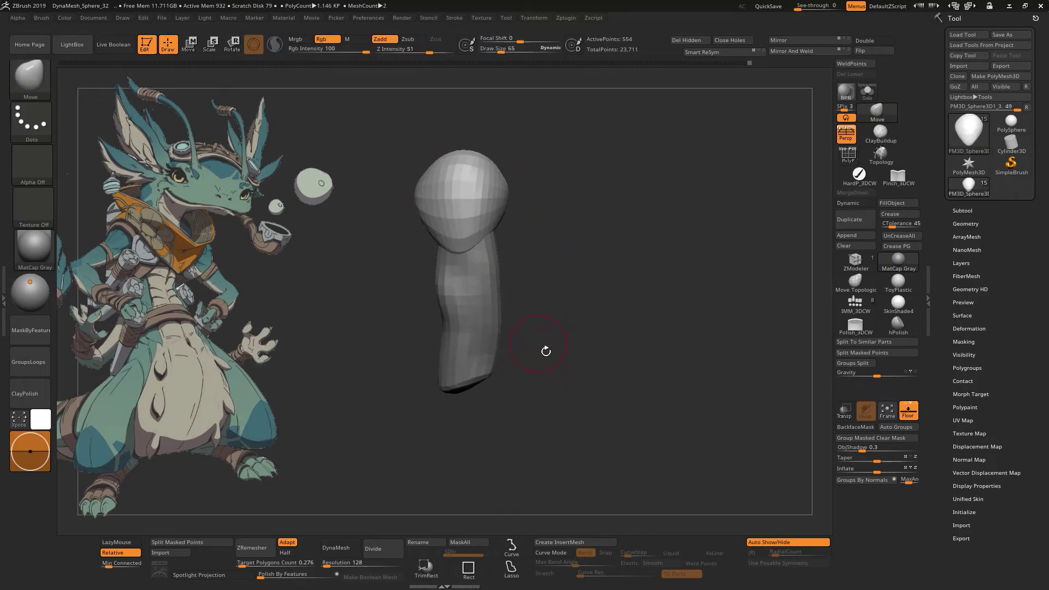
{"action": "left_click", "coordinate": [847, 235]}
{"action": "left_click", "coordinate": [498, 262]}
ZRemesh the new sphere and stretch it into a tapered forearm angled below the column.
{"action": "left_click_drag", "start_coordinate": [656, 383], "coordinate": [683, 393], "text": "ctrl"}
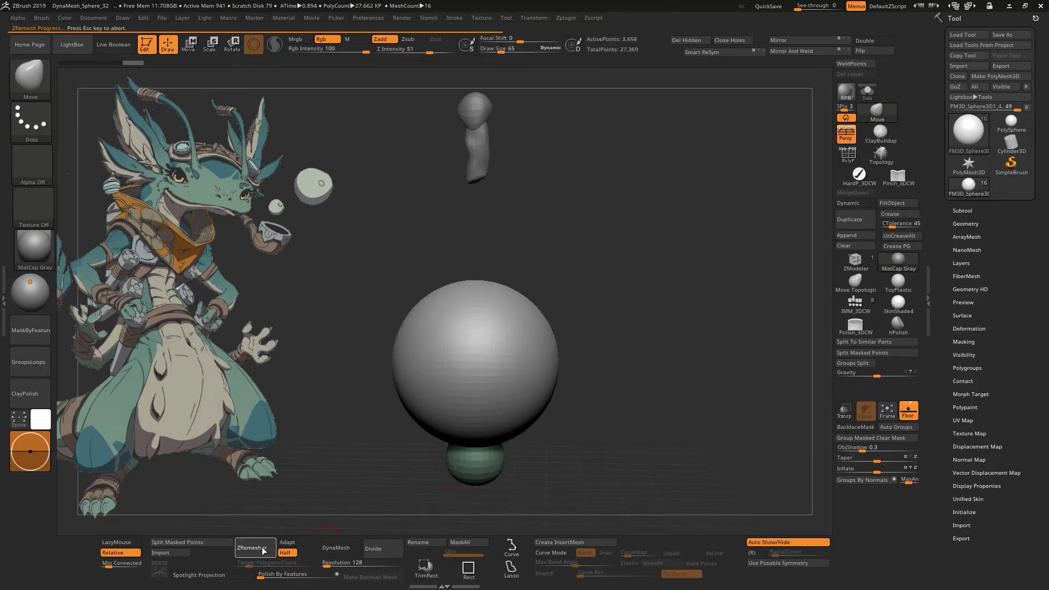
{"action": "key", "text": "w"}
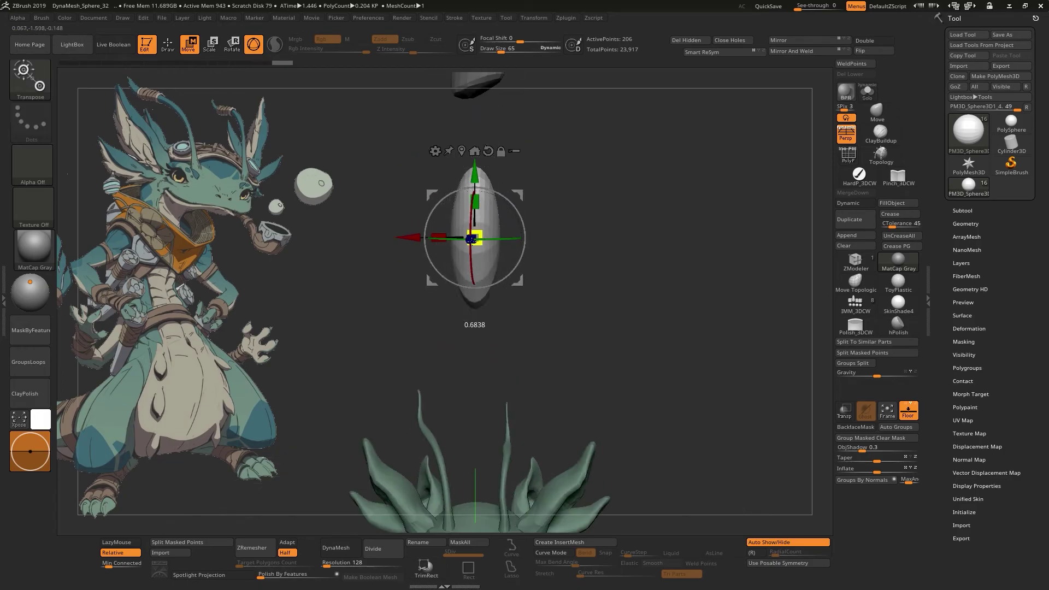
{"action": "key", "text": "q"}
{"action": "left_click", "coordinate": [257, 549]}
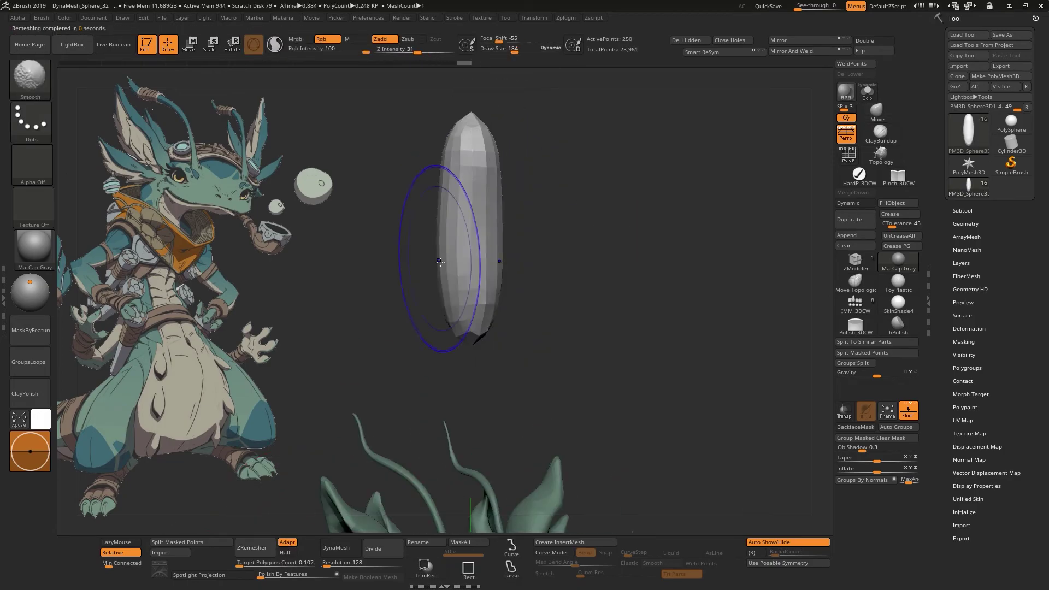
{"action": "key", "text": "w"}
{"action": "mouse_move", "coordinate": [442, 196]}
{"action": "left_mouse_down"}
{"action": "mouse_move", "coordinate": [441, 183]}
{"action": "mouse_move", "coordinate": [497, 310]}
{"action": "mouse_move", "coordinate": [428, 260]}
{"action": "mouse_move", "coordinate": [450, 324]}
{"action": "mouse_move", "coordinate": [372, 263]}
{"action": "mouse_move", "coordinate": [430, 250]}
{"action": "mouse_move", "coordinate": [476, 295]}
{"action": "mouse_move", "coordinate": [366, 300]}
{"action": "left_mouse_up"}
{"action": "key", "text": "q"}
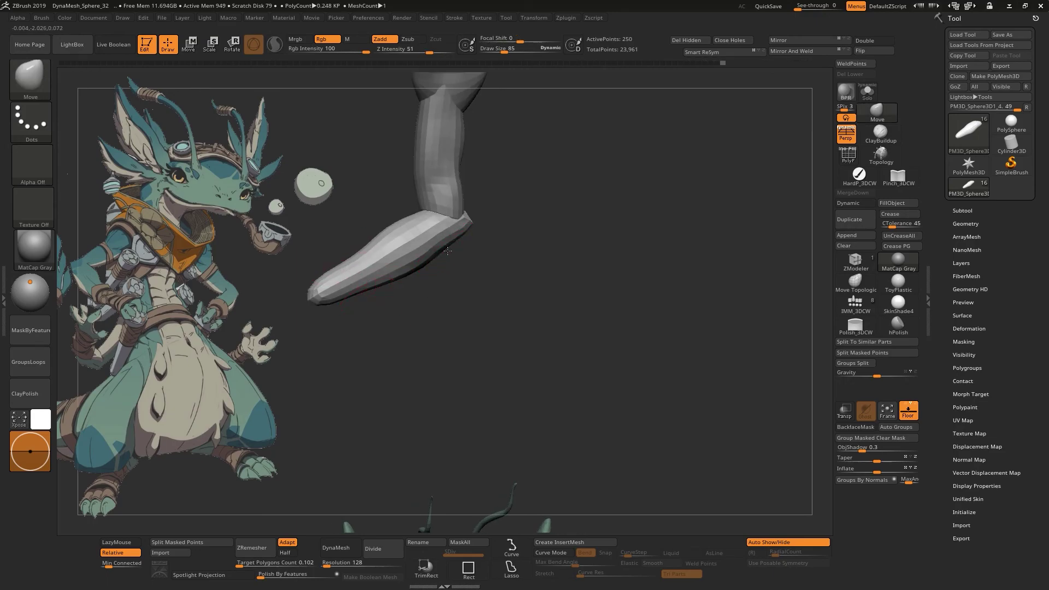
{"action": "mouse_move", "coordinate": [448, 250]}
{"action": "left_mouse_down"}
{"action": "mouse_move", "coordinate": [550, 352]}
{"action": "mouse_move", "coordinate": [504, 293]}
{"action": "mouse_move", "coordinate": [522, 328]}
{"action": "left_mouse_up"}
{"action": "scroll", "coordinate": [536, 343], "scroll_direction": "up", "scroll_amount": 3}
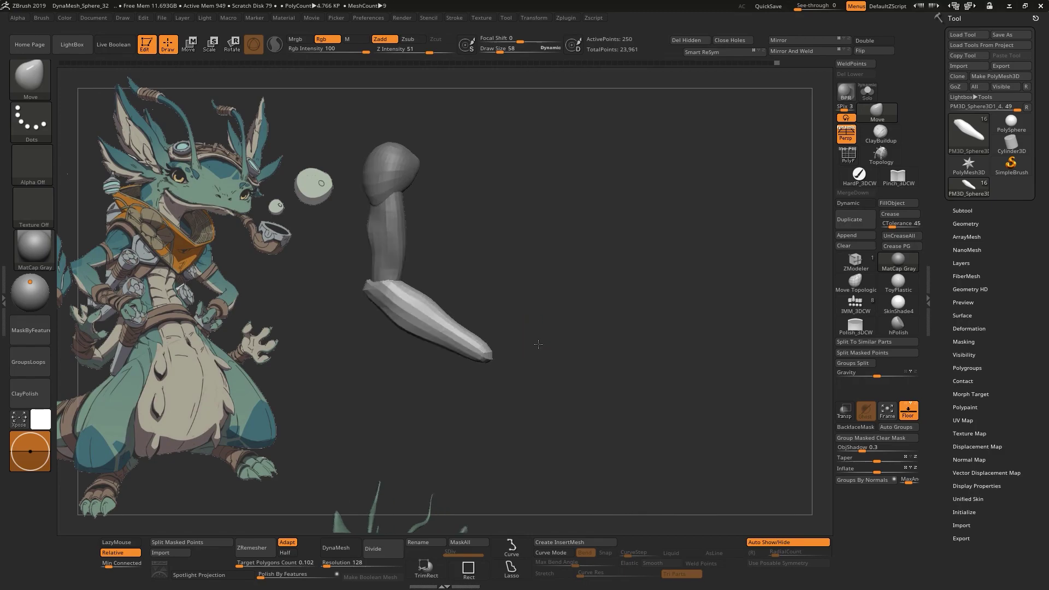